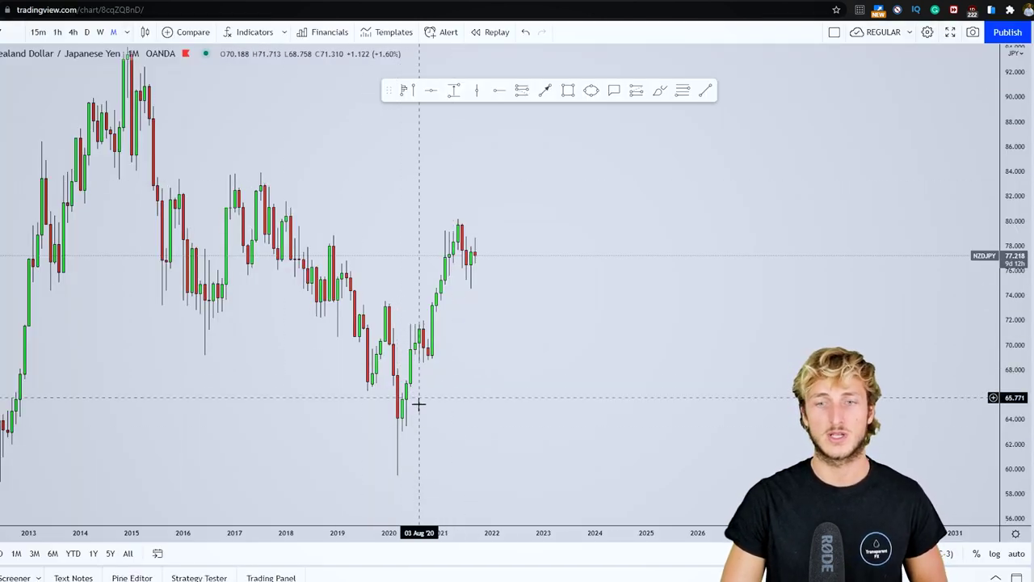
Zoom the monthly NZDJPY chart in two steps, then sketch the 2020–2021 swing and delete it.
{"action": "left_click", "coordinate": [471, 498]}
{"action": "left_click", "coordinate": [471, 498]}
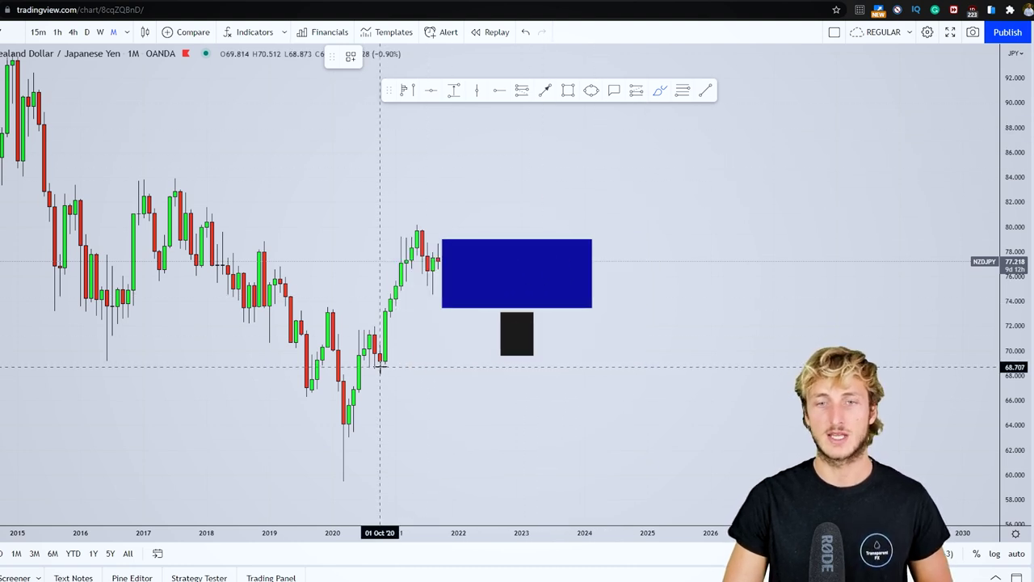
{"action": "mouse_move", "coordinate": [380, 365]}
{"action": "left_mouse_down"}
{"action": "mouse_move", "coordinate": [413, 222]}
{"action": "mouse_move", "coordinate": [437, 285]}
{"action": "left_mouse_up"}
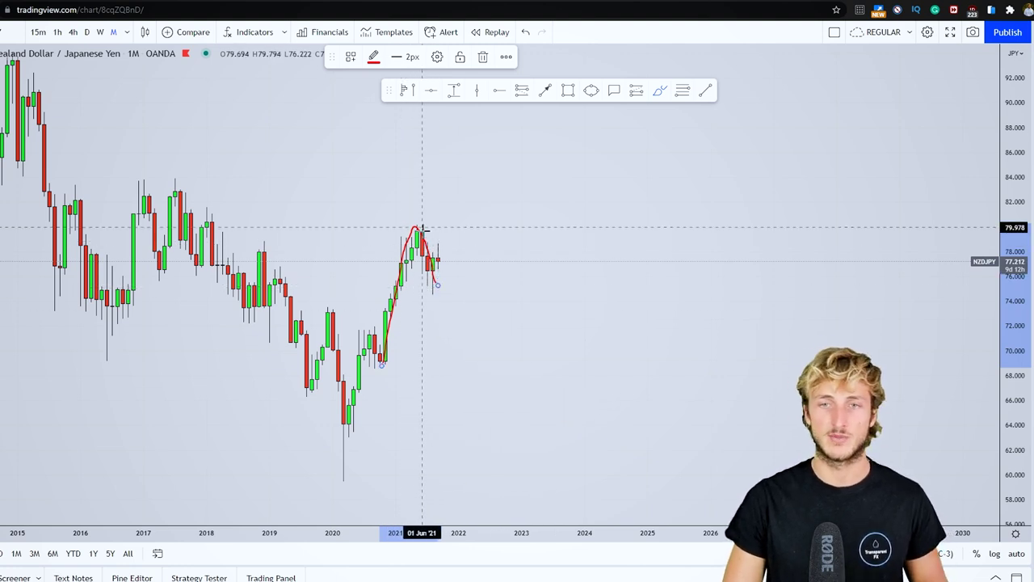
{"action": "left_click", "coordinate": [483, 57]}
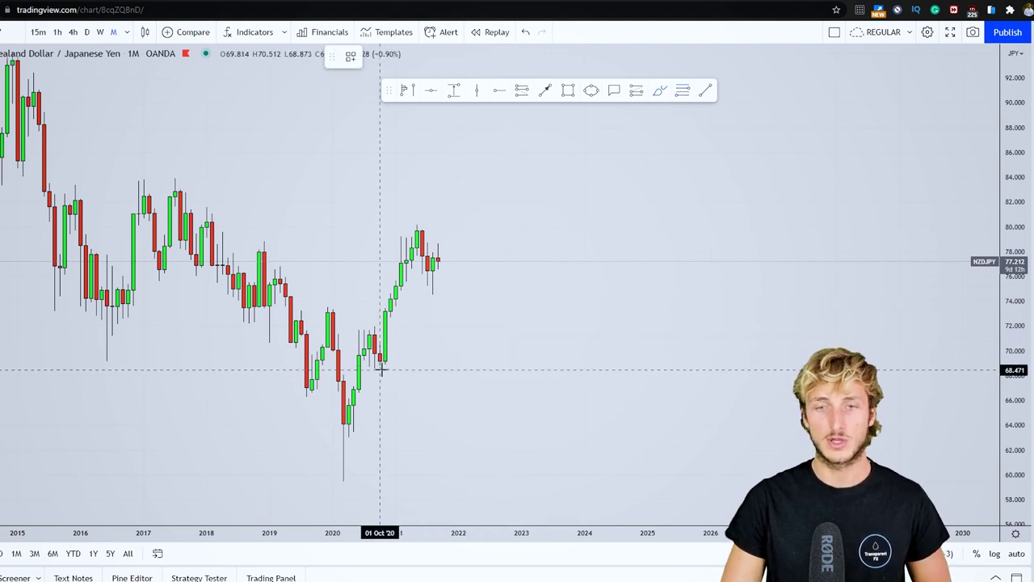
Draw a Fibonacci retracement from the 2020 low to the 2021 high, plus a blue zone box at 0.382.
{"action": "key", "text": "alt+f"}
{"action": "mouse_move", "coordinate": [380, 368]}
{"action": "left_mouse_down"}
{"action": "mouse_move", "coordinate": [425, 210]}
{"action": "mouse_move", "coordinate": [421, 225]}
{"action": "left_mouse_up"}
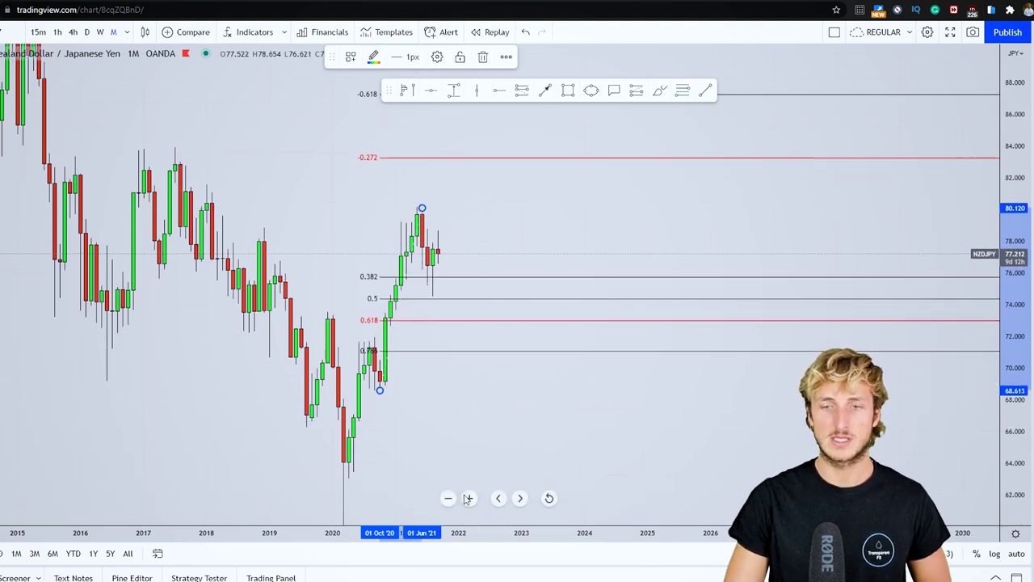
{"action": "left_click", "coordinate": [469, 500]}
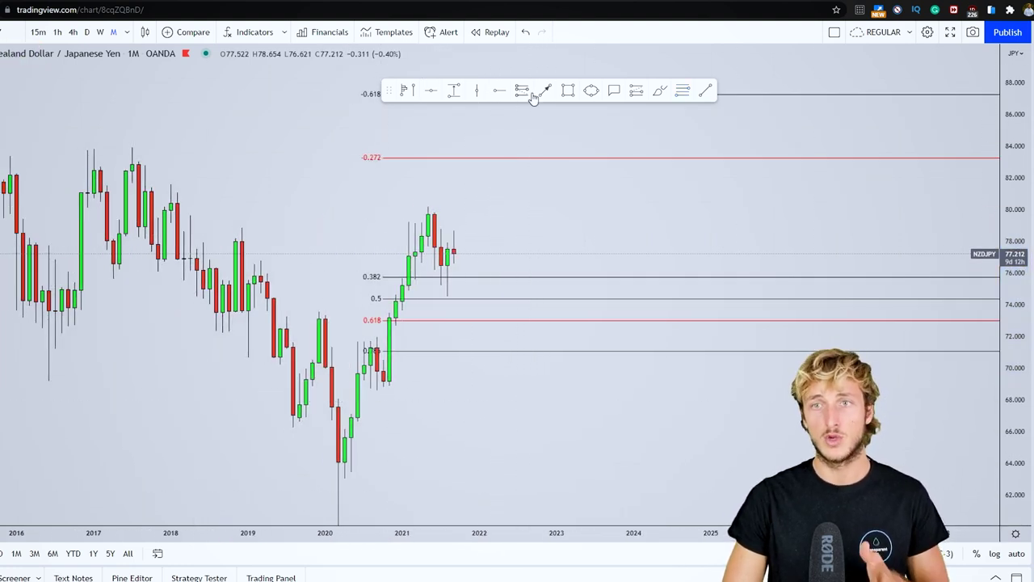
{"action": "left_click", "coordinate": [567, 91]}
{"action": "left_click_drag", "start_coordinate": [428, 274], "coordinate": [531, 282]}
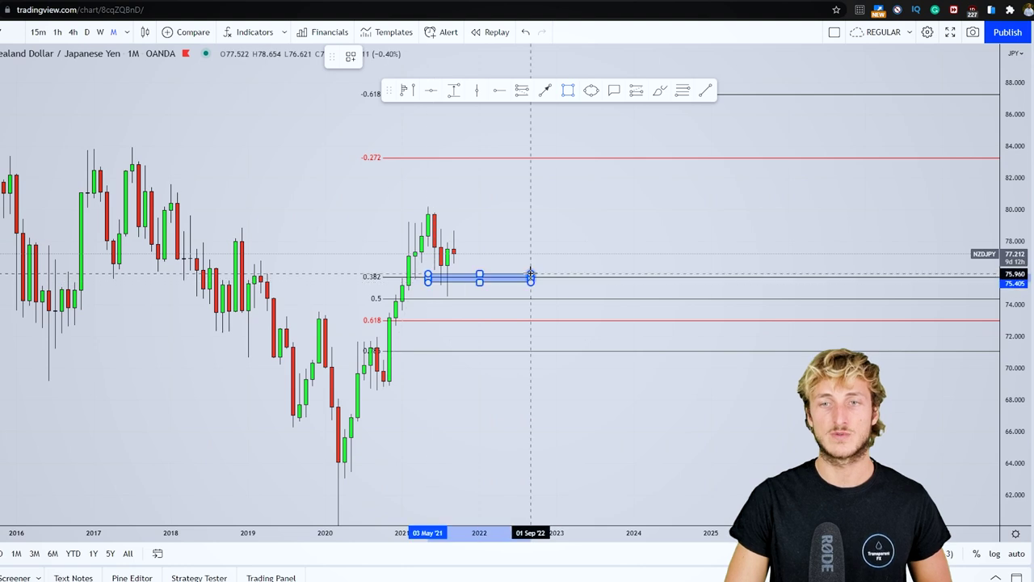
Try freehand sketches around the 0.382 zone and undo them, leaving the Fibonacci selected.
{"action": "left_click", "coordinate": [660, 91]}
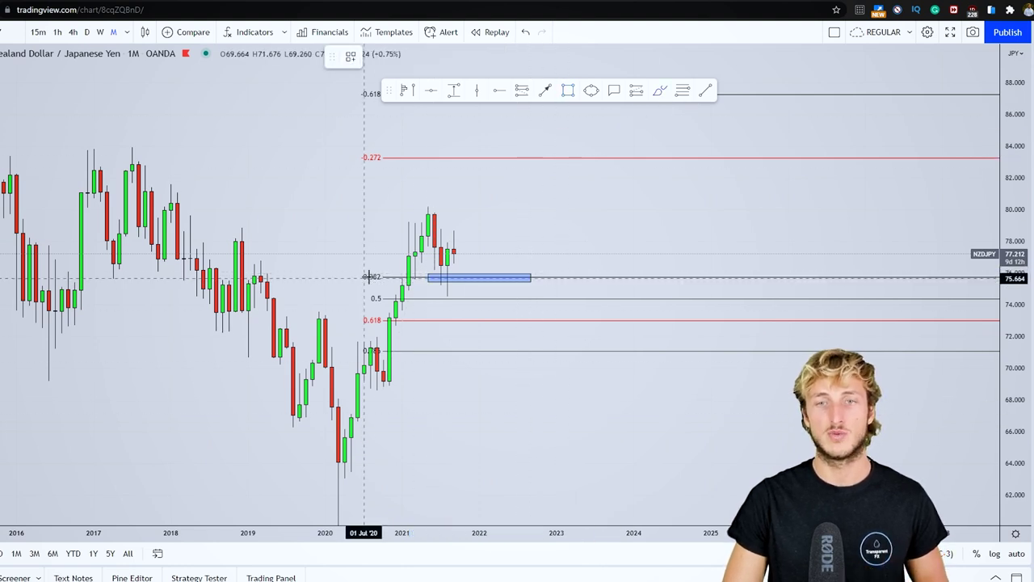
{"action": "left_click_drag", "start_coordinate": [359, 275], "coordinate": [374, 271]}
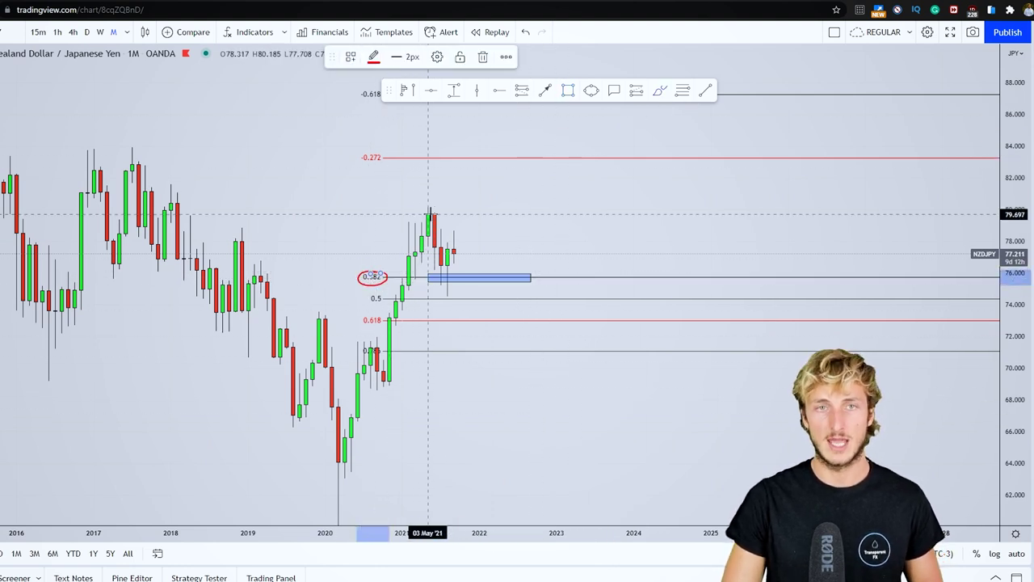
{"action": "left_click", "coordinate": [483, 57]}
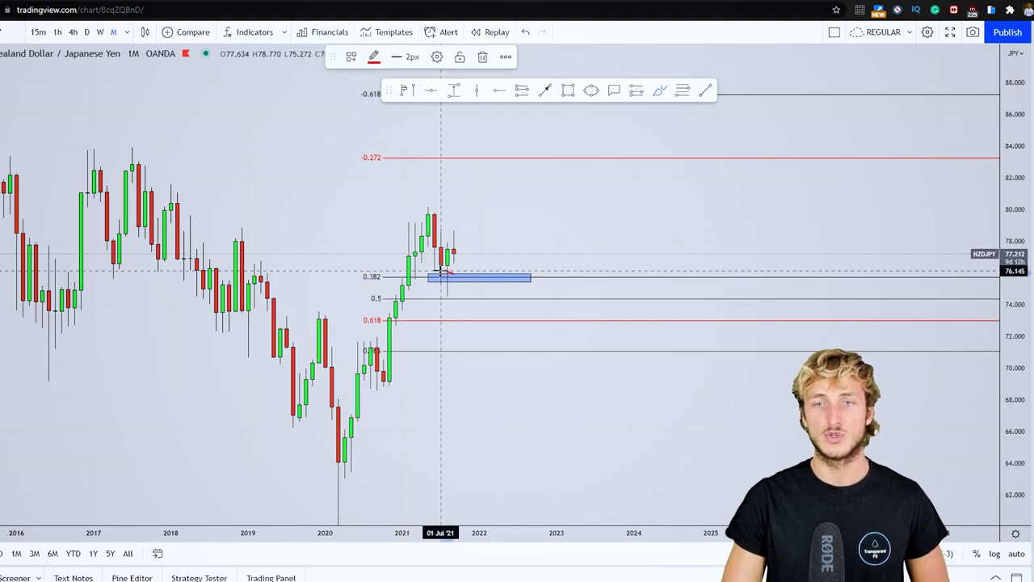
{"action": "mouse_move", "coordinate": [439, 277]}
{"action": "left_mouse_down"}
{"action": "mouse_move", "coordinate": [452, 277]}
{"action": "mouse_move", "coordinate": [458, 230]}
{"action": "left_mouse_up"}
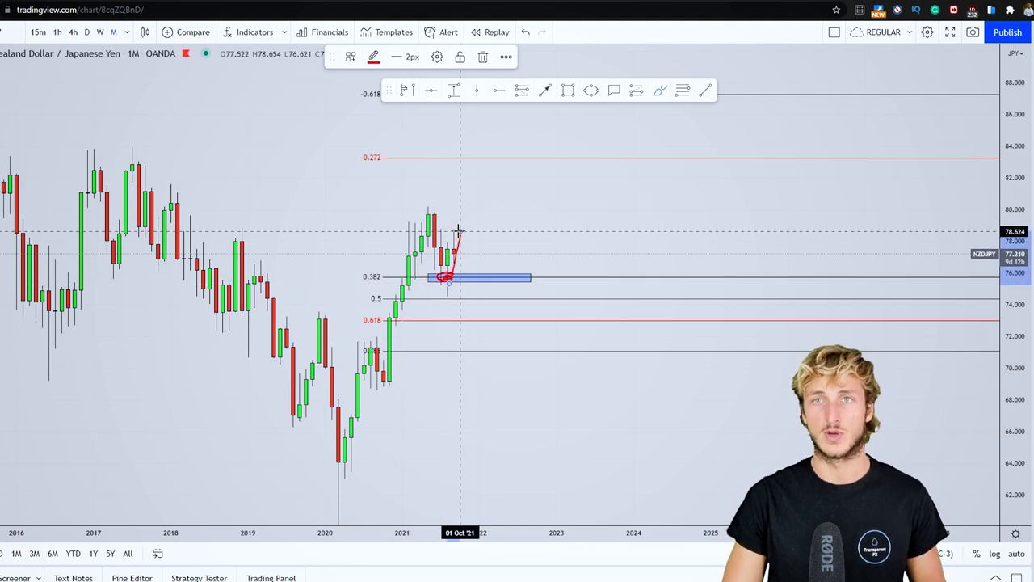
{"action": "left_click", "coordinate": [525, 34]}
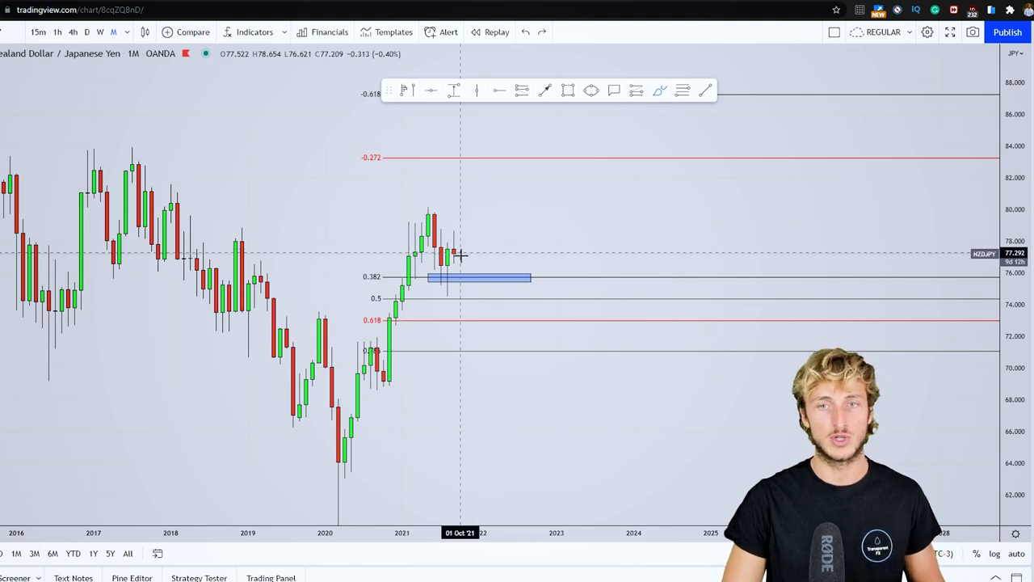
{"action": "left_click_drag", "start_coordinate": [453, 252], "coordinate": [481, 165]}
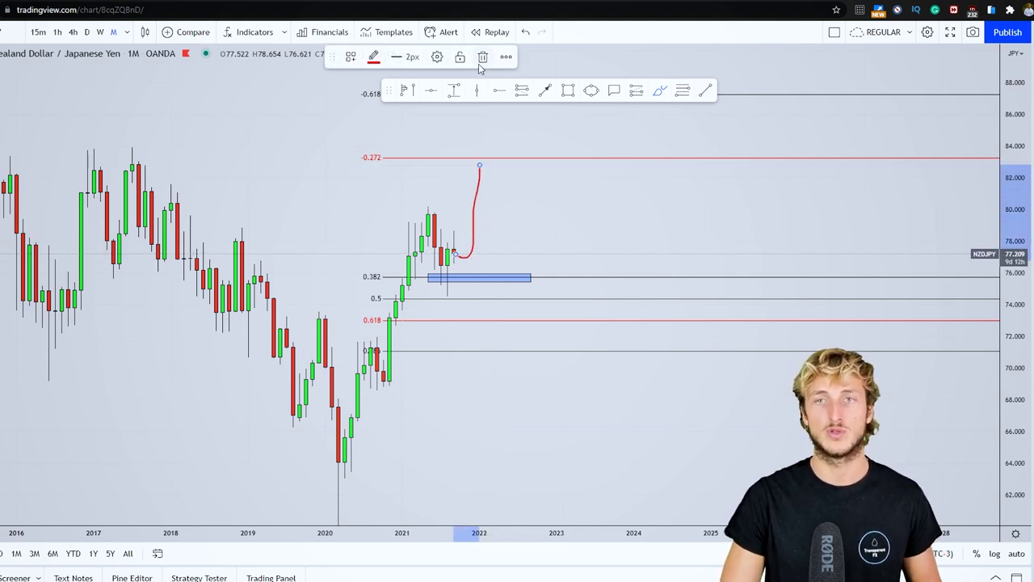
{"action": "key", "text": "ctrl+z"}
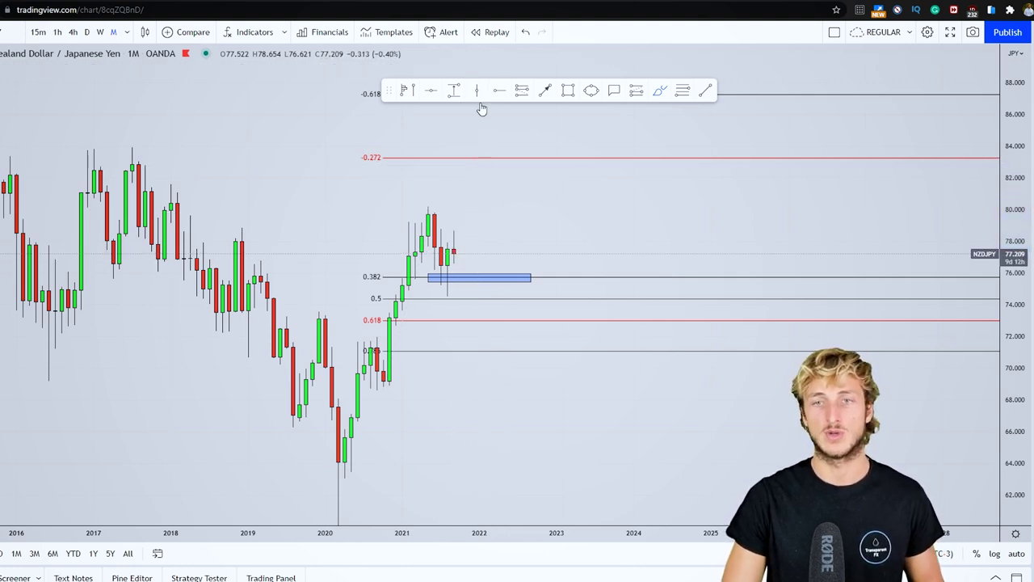
{"action": "left_click", "coordinate": [478, 158]}
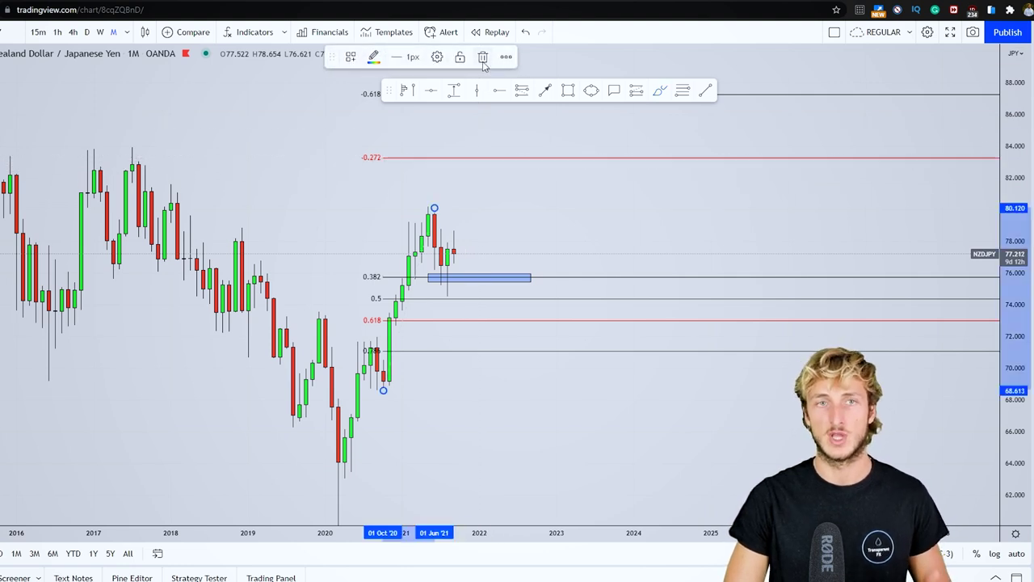
Delete the Fibonacci, switch NZDJPY to weekly with a reset price scale, and discard a trial sketch.
{"action": "key", "text": "Delete"}
{"action": "left_click", "coordinate": [101, 32]}
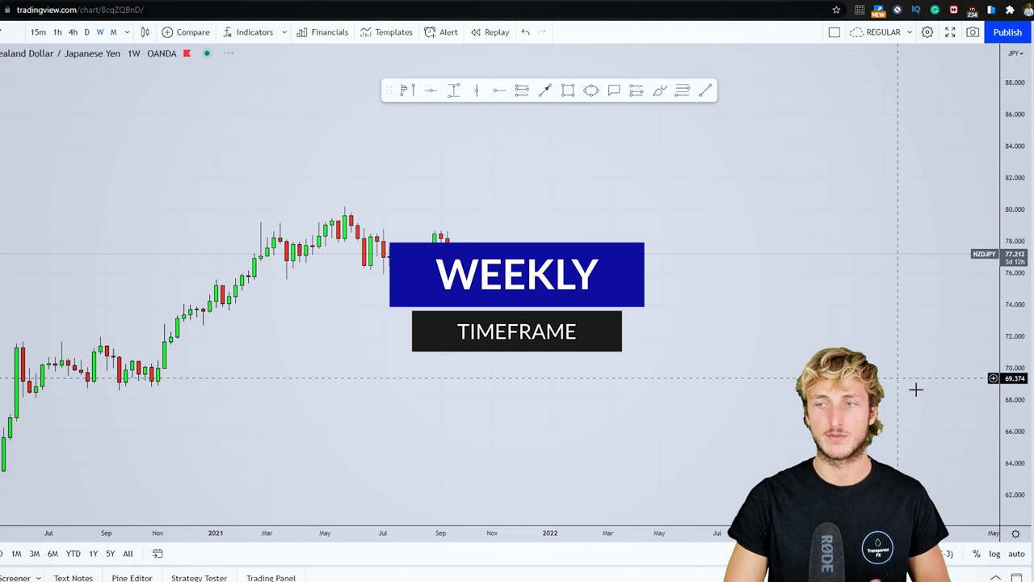
{"action": "right_click", "coordinate": [1009, 466]}
{"action": "left_click", "coordinate": [808, 296]}
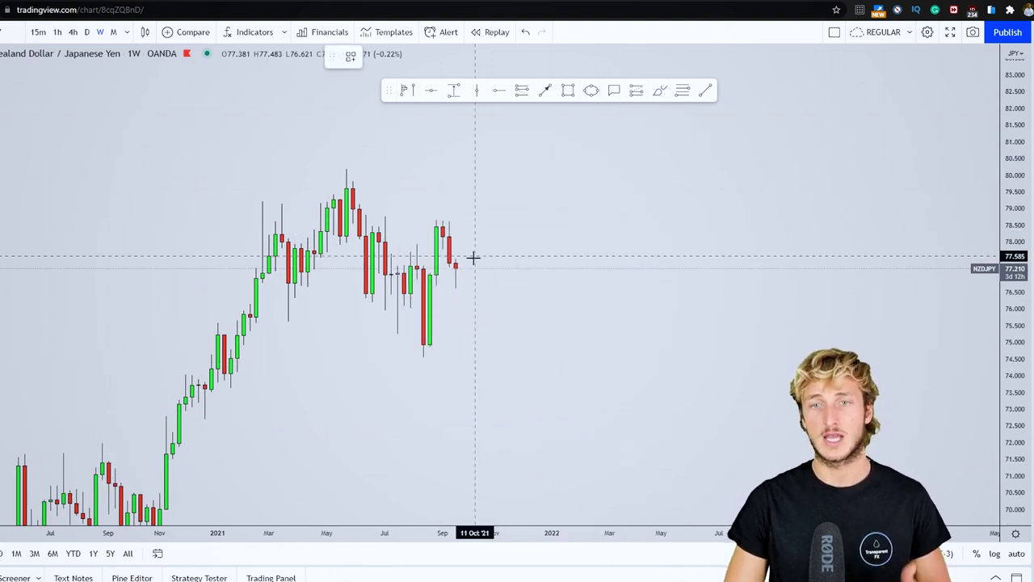
{"action": "mouse_move", "coordinate": [425, 354]}
{"action": "left_mouse_down"}
{"action": "mouse_move", "coordinate": [437, 222]}
{"action": "mouse_move", "coordinate": [459, 280]}
{"action": "left_mouse_up"}
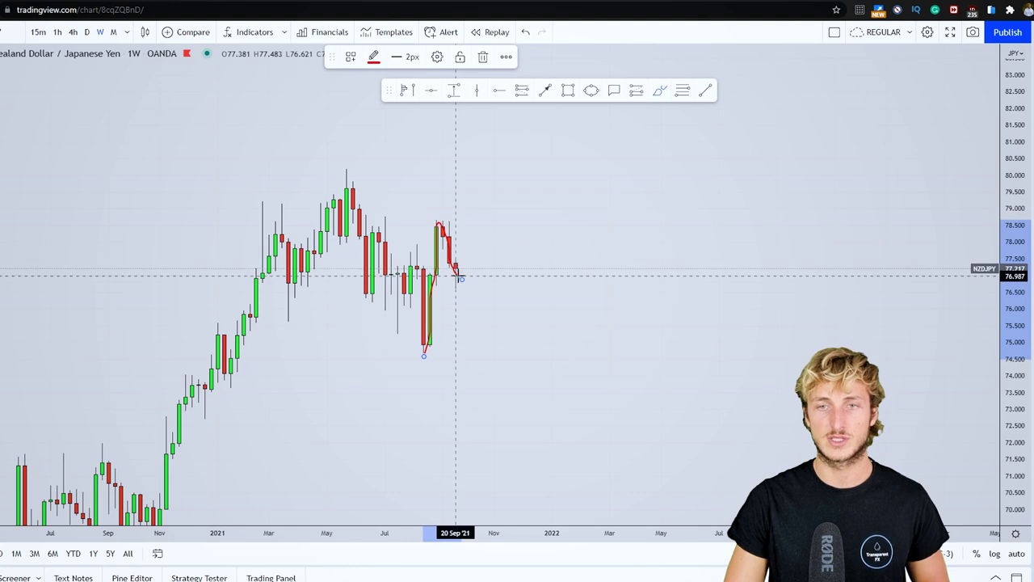
{"action": "left_click", "coordinate": [483, 56]}
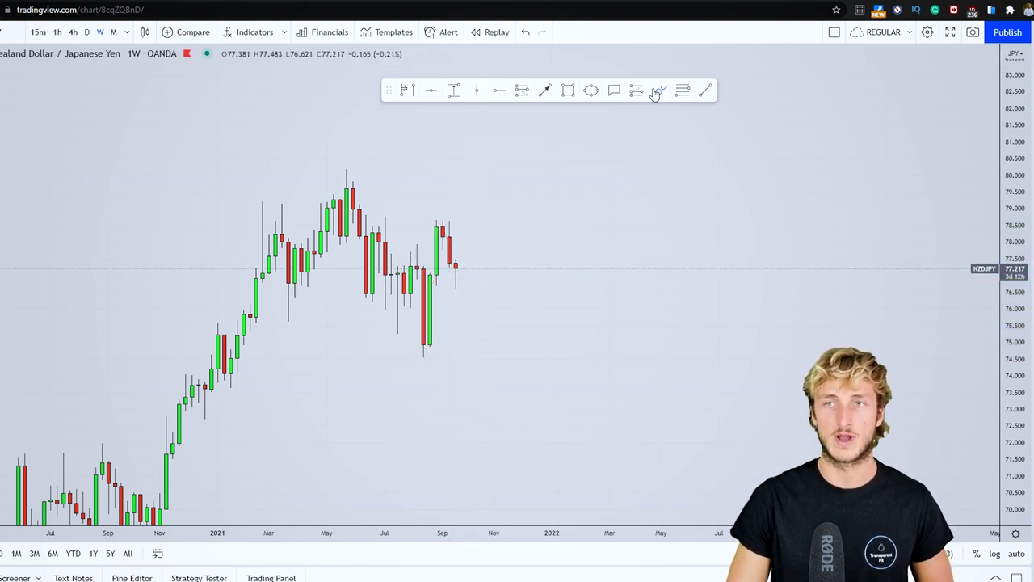
Draw a weekly Fibonacci from the August 2021 low to the next high, with a blue 0.382–0.5 zone box.
{"action": "left_click", "coordinate": [424, 356]}
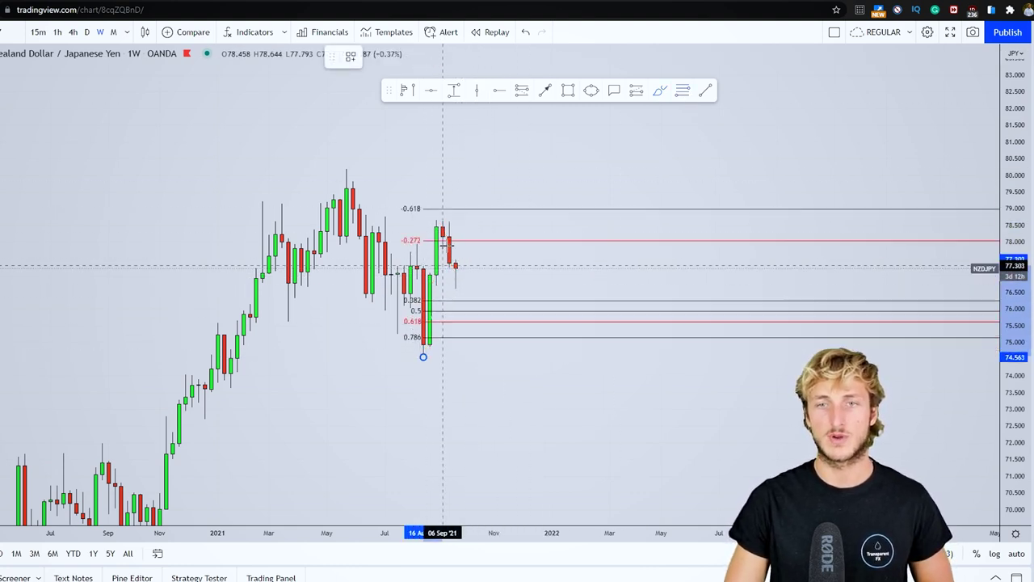
{"action": "left_click", "coordinate": [436, 219]}
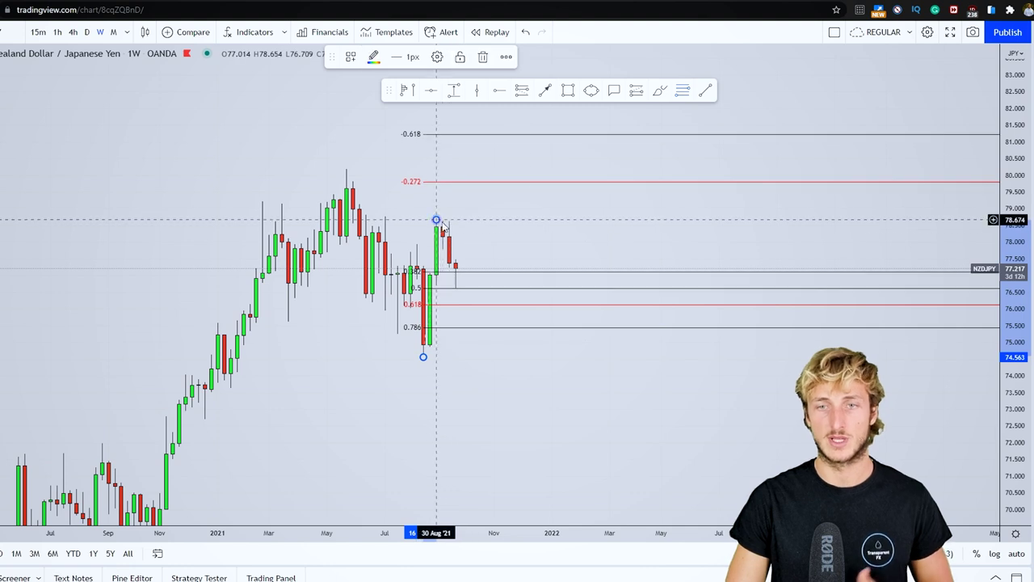
{"action": "left_click", "coordinate": [560, 168]}
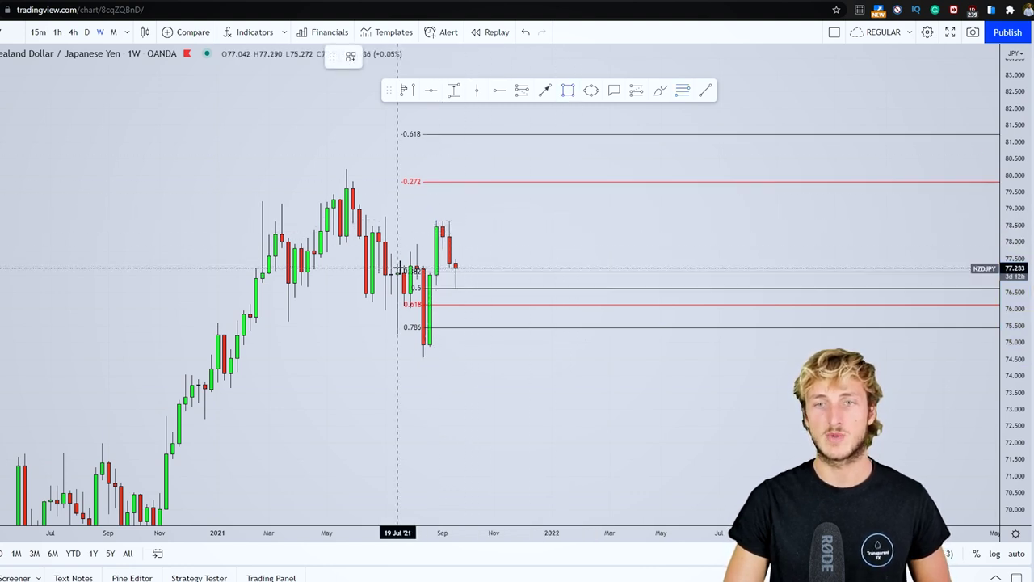
{"action": "mouse_move", "coordinate": [396, 268]}
{"action": "left_mouse_down"}
{"action": "mouse_move", "coordinate": [493, 270]}
{"action": "mouse_move", "coordinate": [526, 287]}
{"action": "left_mouse_up"}
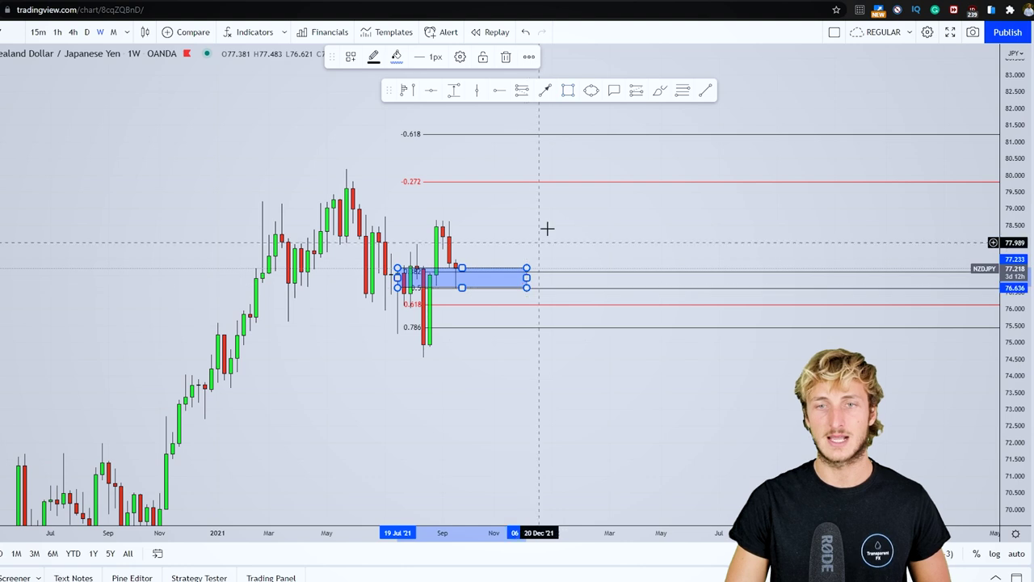
{"action": "left_click", "coordinate": [547, 229]}
Sketch a circle on the latest candle and a projection toward -0.618, then undo the sketches and Fibonacci.
{"action": "left_click", "coordinate": [660, 91]}
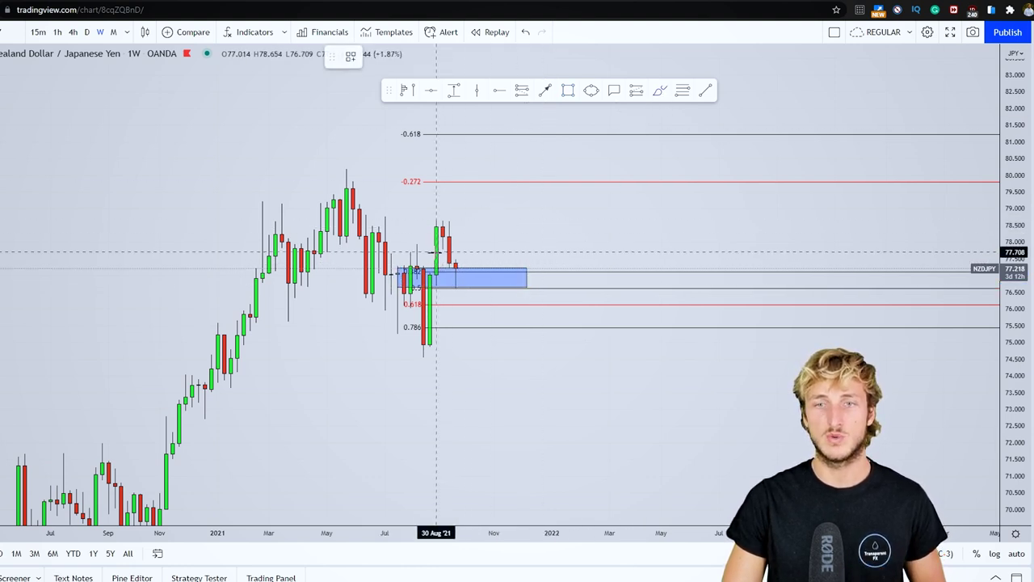
{"action": "mouse_move", "coordinate": [456, 266]}
{"action": "left_mouse_down"}
{"action": "mouse_move", "coordinate": [399, 269]}
{"action": "mouse_move", "coordinate": [455, 286]}
{"action": "mouse_move", "coordinate": [467, 262]}
{"action": "left_mouse_up"}
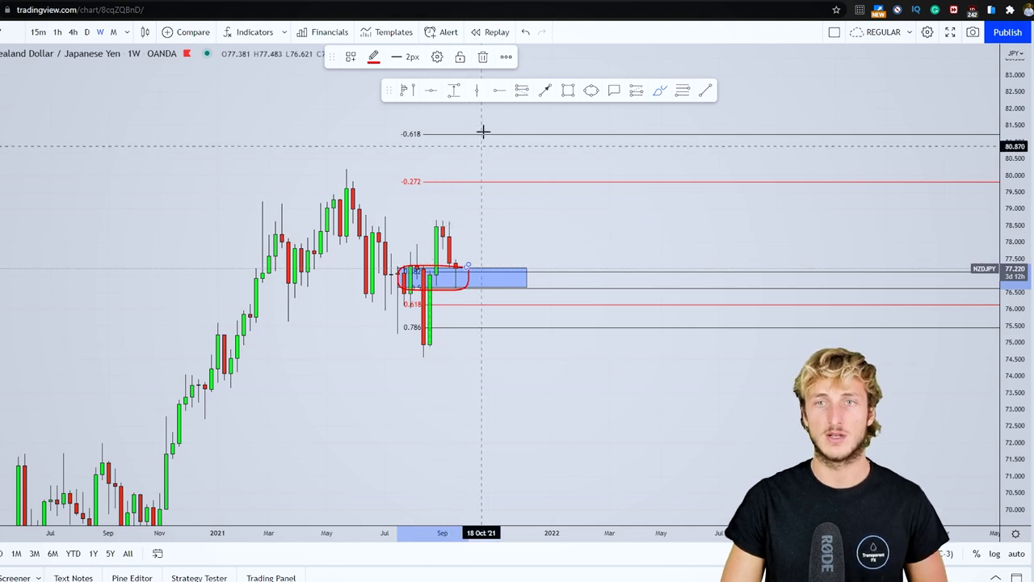
{"action": "key", "text": "ctrl+z"}
{"action": "left_click_drag", "start_coordinate": [461, 270], "coordinate": [460, 272]}
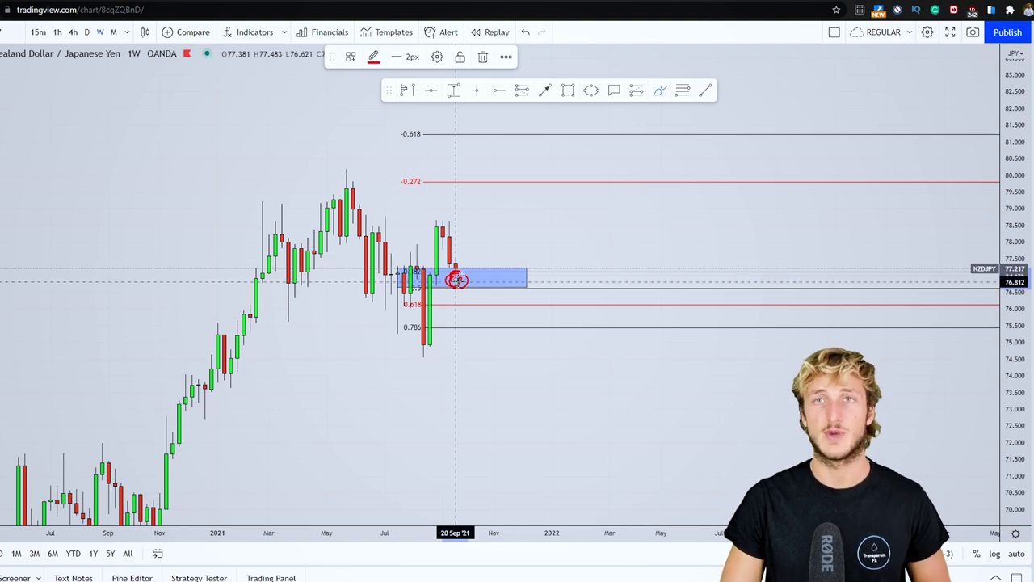
{"action": "left_click_drag", "start_coordinate": [457, 279], "coordinate": [487, 137]}
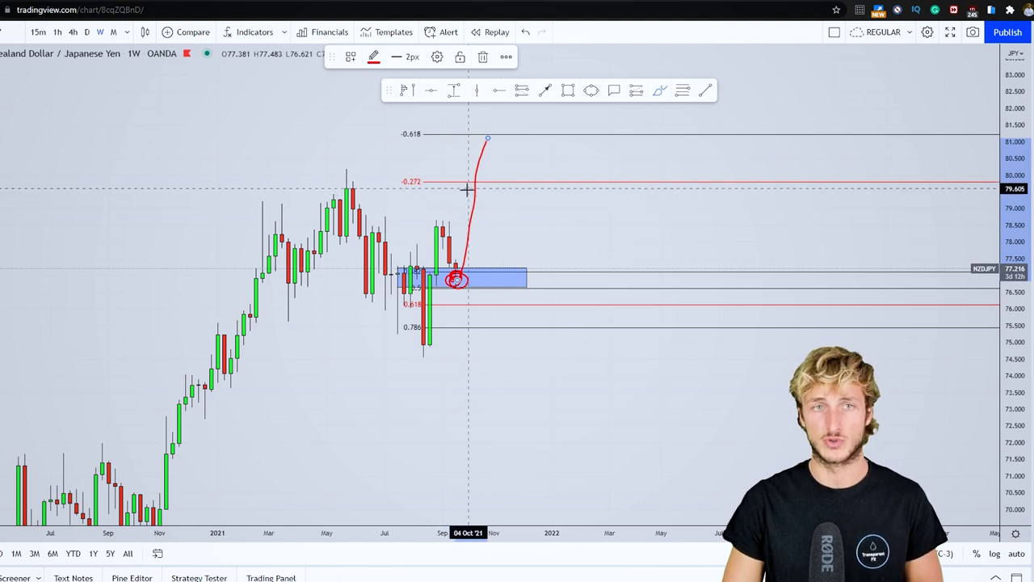
{"action": "left_click", "coordinate": [524, 32]}
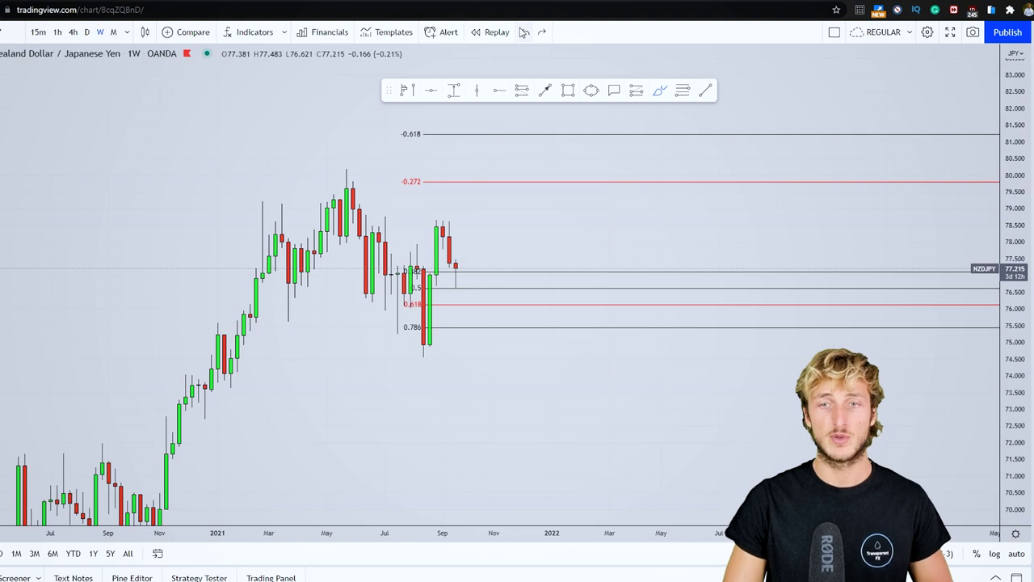
{"action": "left_click", "coordinate": [523, 32]}
Stretch the daily chart's price axis so candles look taller, sketching over the recent peaks and pullback.
{"action": "mouse_move", "coordinate": [425, 351]}
{"action": "left_mouse_down"}
{"action": "mouse_move", "coordinate": [438, 224]}
{"action": "mouse_move", "coordinate": [456, 280]}
{"action": "mouse_move", "coordinate": [462, 174]}
{"action": "left_mouse_up"}
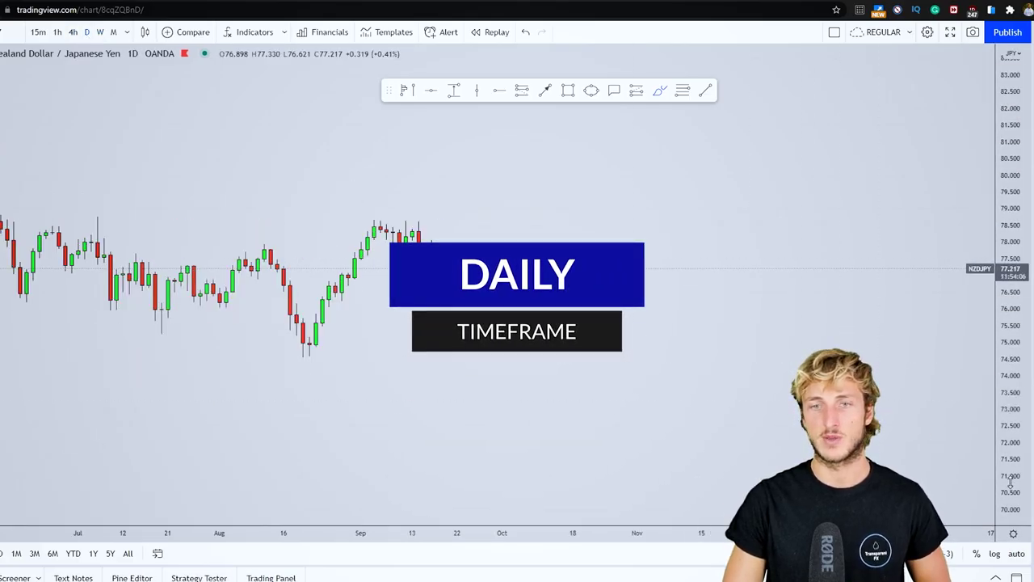
{"action": "left_click_drag", "start_coordinate": [1010, 482], "coordinate": [1010, 388]}
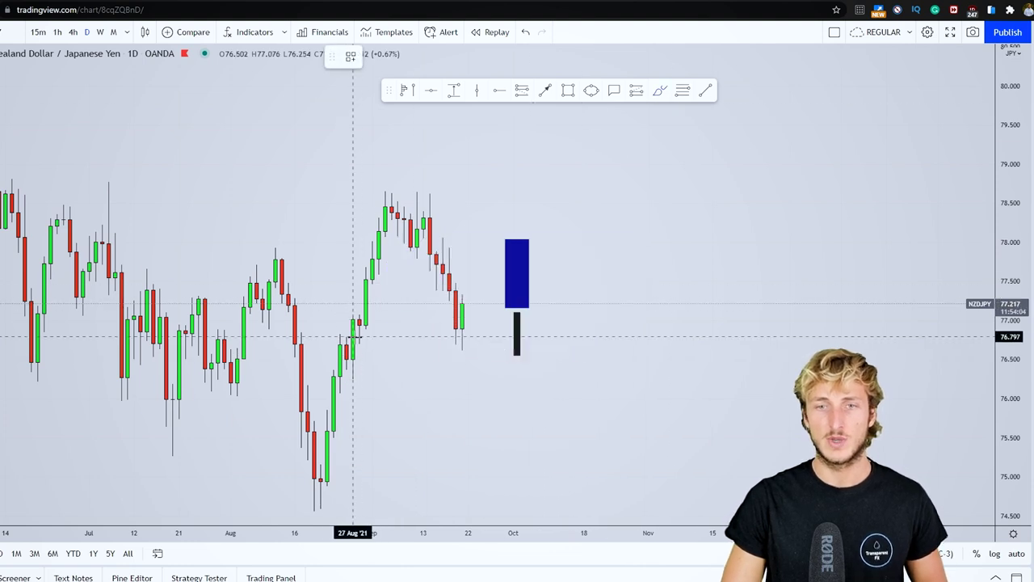
{"action": "mouse_move", "coordinate": [352, 335]}
{"action": "left_mouse_down"}
{"action": "mouse_move", "coordinate": [381, 224]}
{"action": "mouse_move", "coordinate": [411, 247]}
{"action": "mouse_move", "coordinate": [429, 189]}
{"action": "mouse_move", "coordinate": [460, 347]}
{"action": "left_mouse_up"}
{"action": "left_click", "coordinate": [483, 58]}
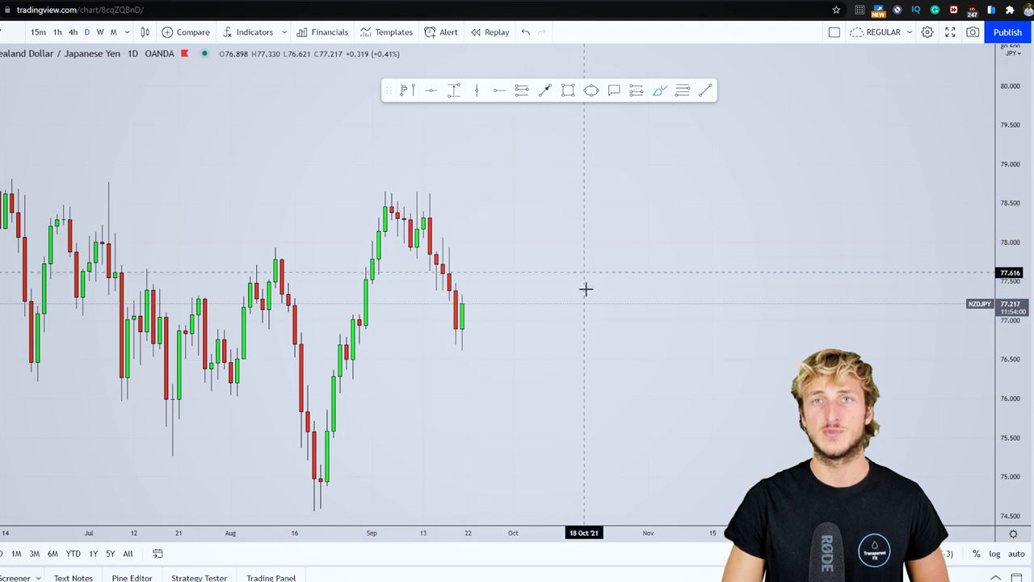
{"action": "mouse_move", "coordinate": [590, 293]}
{"action": "left_mouse_down"}
{"action": "mouse_move", "coordinate": [627, 245]}
{"action": "mouse_move", "coordinate": [660, 272]}
{"action": "mouse_move", "coordinate": [663, 293]}
{"action": "mouse_move", "coordinate": [679, 240]}
{"action": "mouse_move", "coordinate": [628, 240]}
{"action": "mouse_move", "coordinate": [674, 241]}
{"action": "left_mouse_up"}
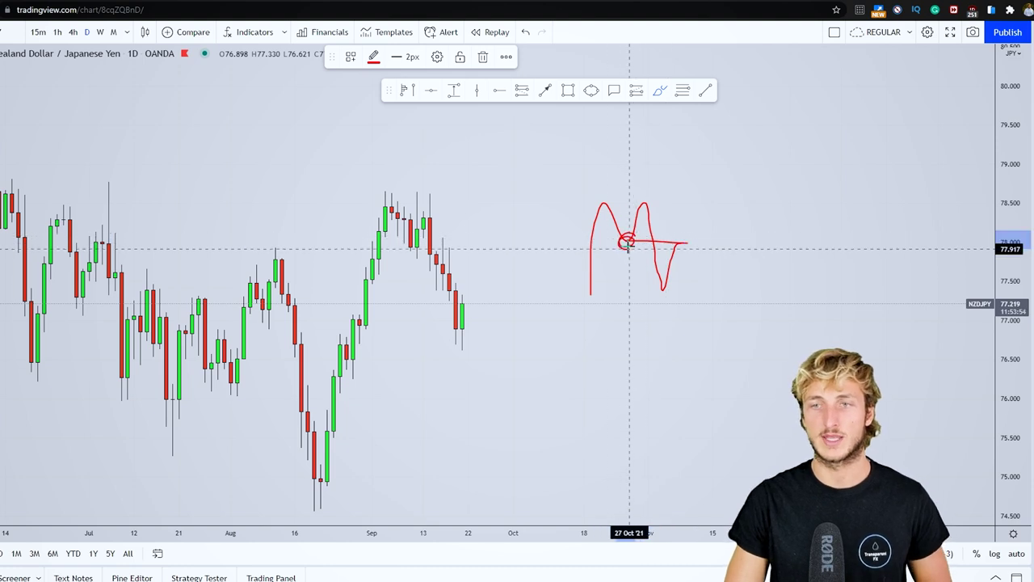
{"action": "mouse_move", "coordinate": [627, 242]}
{"action": "left_mouse_down"}
{"action": "mouse_move", "coordinate": [657, 237]}
{"action": "mouse_move", "coordinate": [677, 248]}
{"action": "left_mouse_up"}
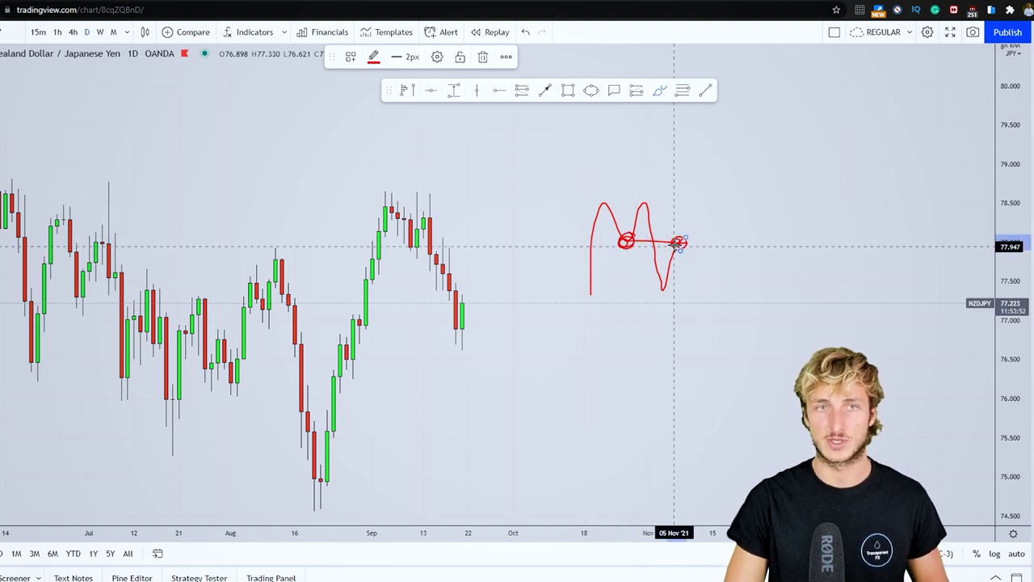
{"action": "left_click", "coordinate": [526, 36]}
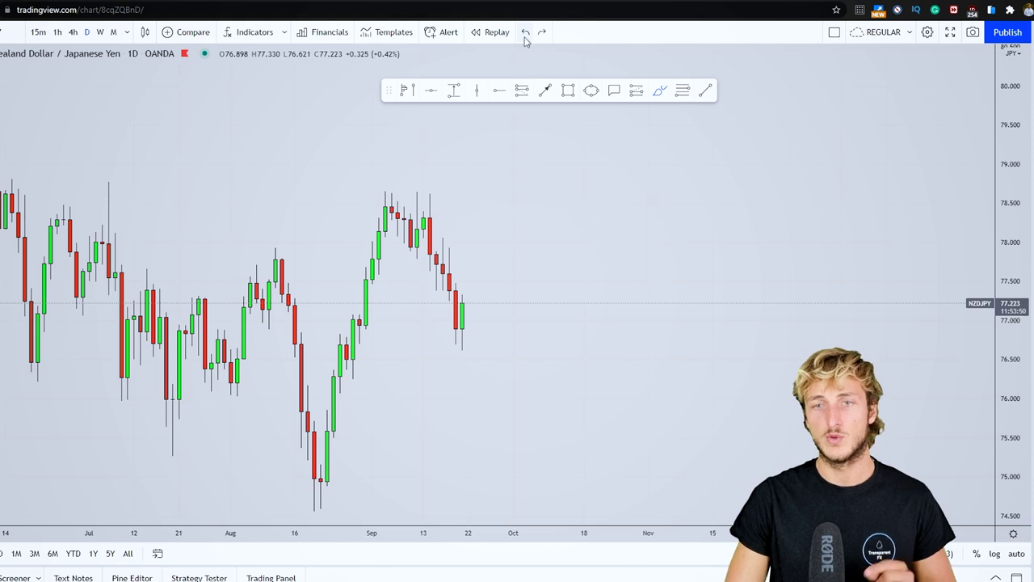
{"action": "mouse_move", "coordinate": [468, 300]}
{"action": "left_mouse_down"}
{"action": "mouse_move", "coordinate": [485, 261]}
{"action": "mouse_move", "coordinate": [414, 254]}
{"action": "left_mouse_up"}
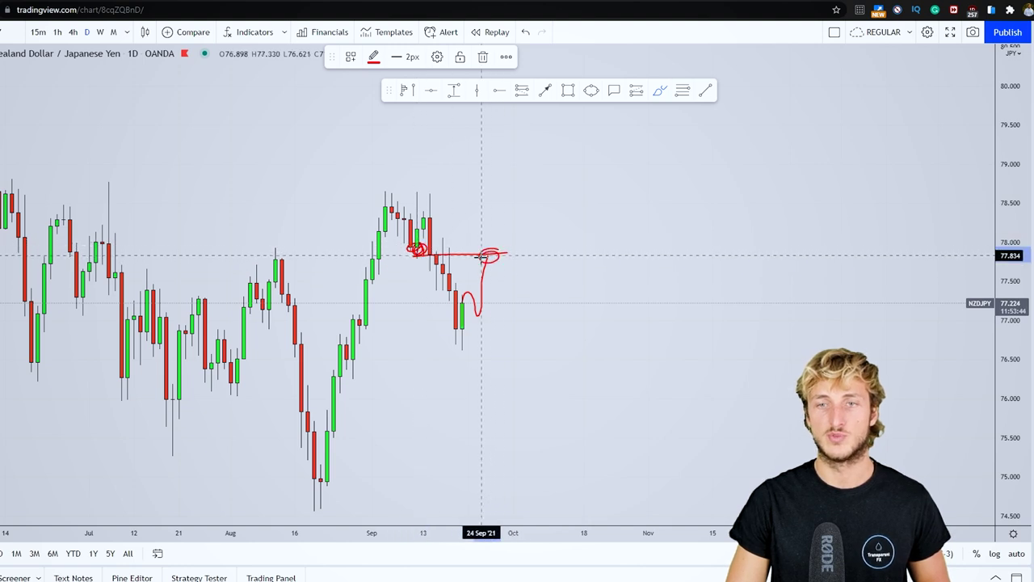
{"action": "left_click", "coordinate": [525, 33]}
{"action": "left_click", "coordinate": [525, 32]}
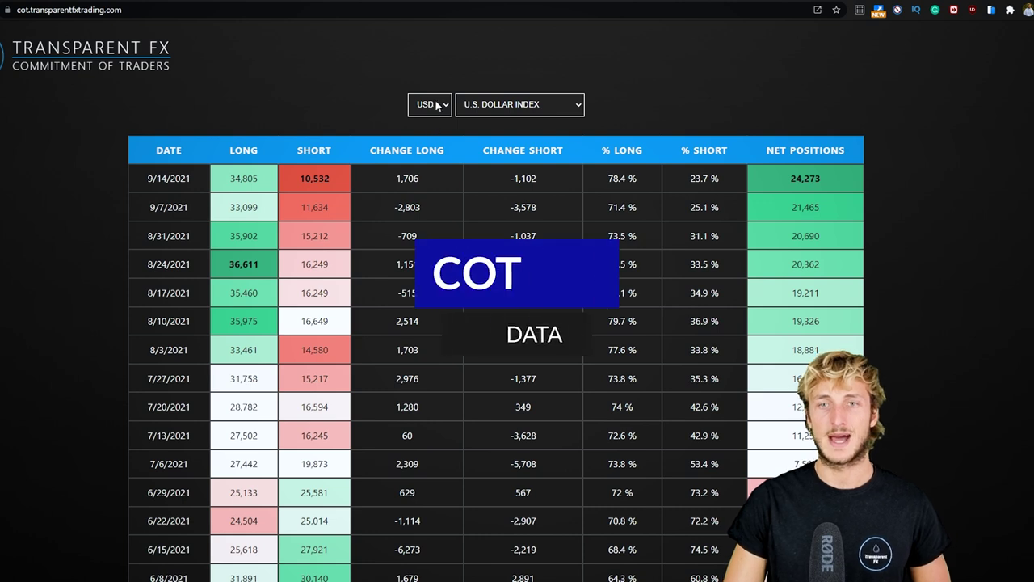
Show New Zealand dollar COT data and mark net positions -2,141 (8/31/2021) and 6,206 (9/14/2021).
{"action": "left_click", "coordinate": [429, 231]}
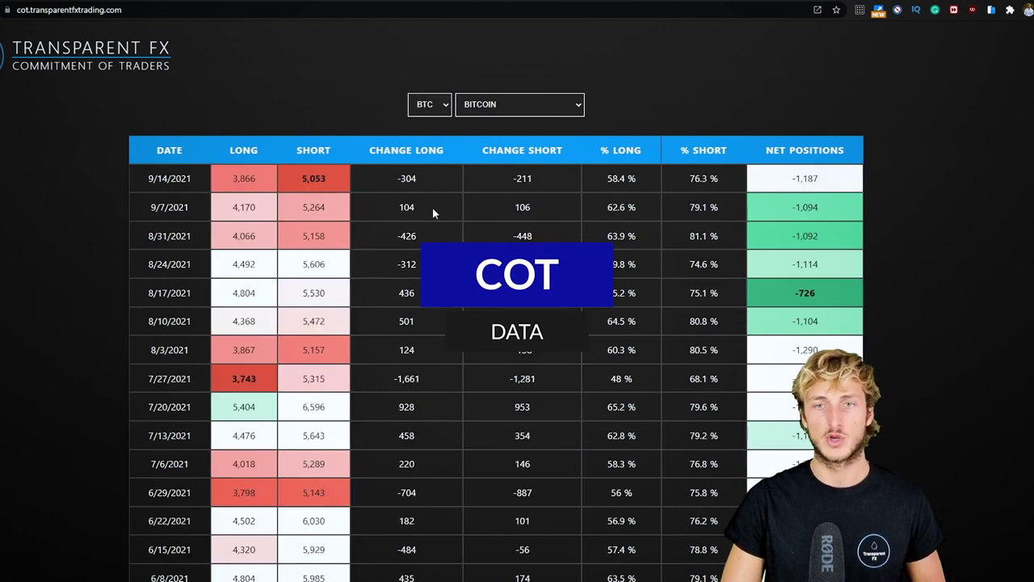
{"action": "left_click", "coordinate": [429, 105]}
{"action": "left_click", "coordinate": [429, 134]}
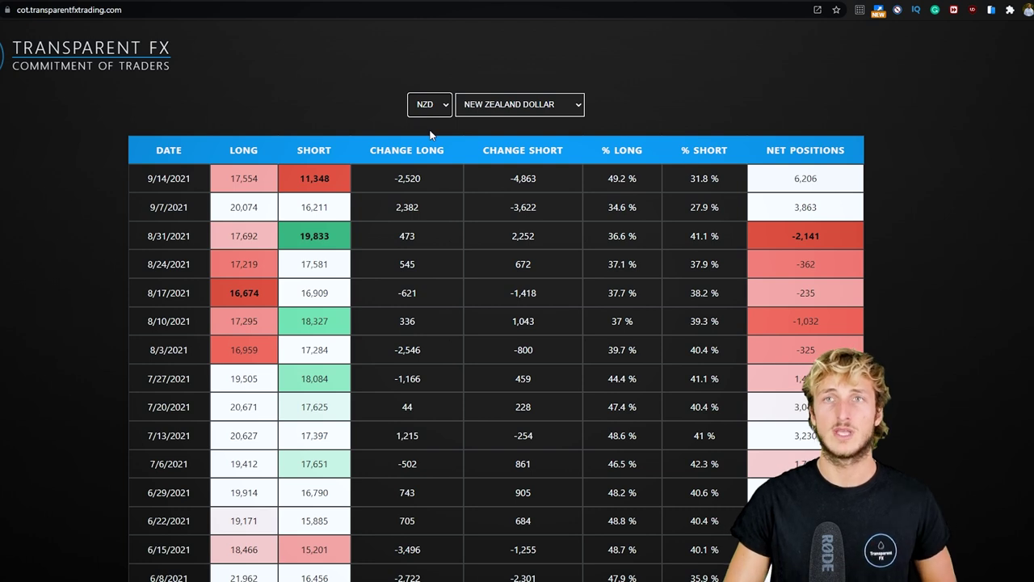
{"action": "left_click_drag", "start_coordinate": [791, 236], "coordinate": [831, 239]}
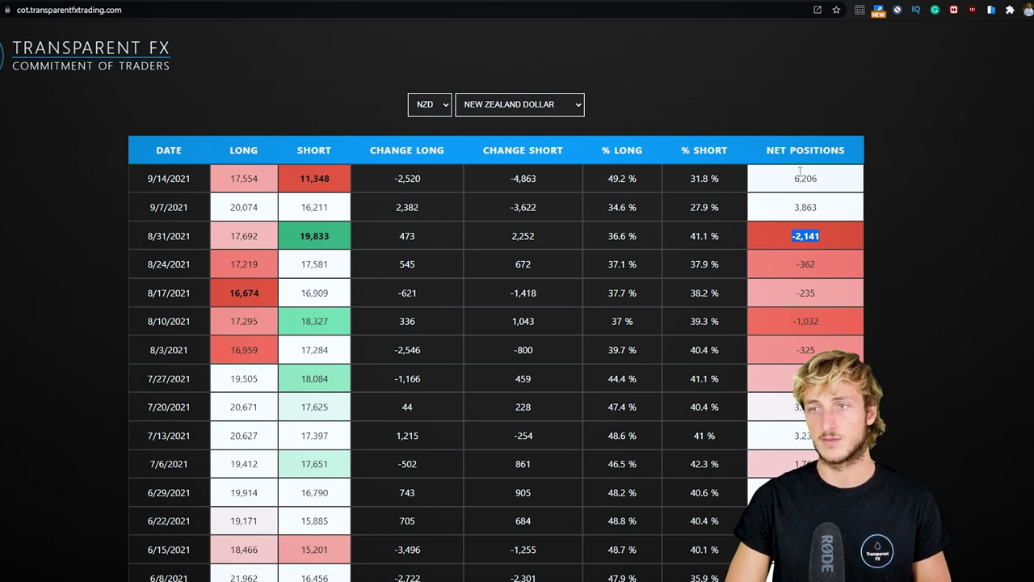
{"action": "left_click_drag", "start_coordinate": [795, 177], "coordinate": [834, 185]}
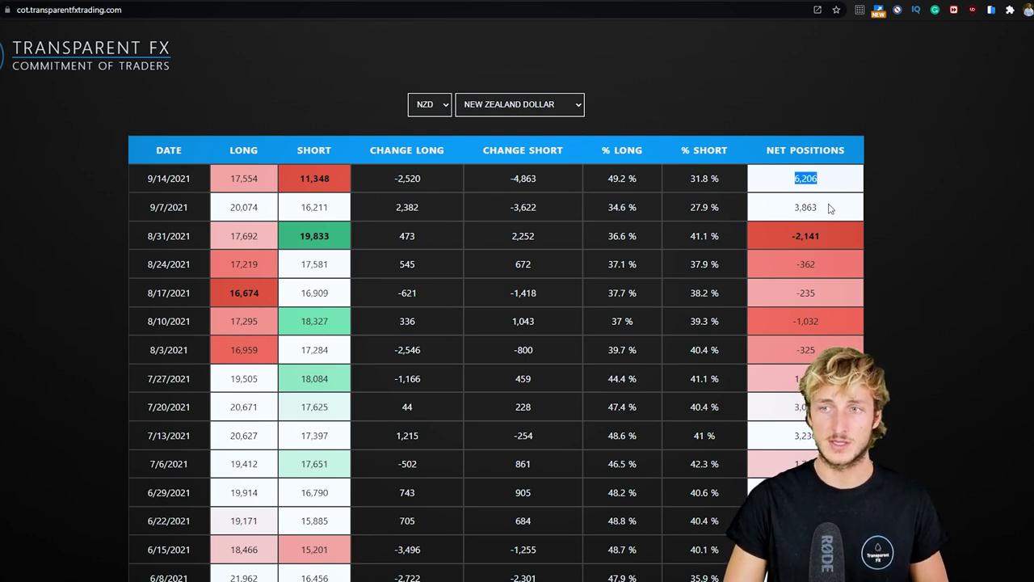
Mark NZD shorts/longs: 19,833/17,692 on 8/31/2021 and 11,348/17,554 on 9/14/2021.
{"action": "left_click_drag", "start_coordinate": [299, 235], "coordinate": [329, 236]}
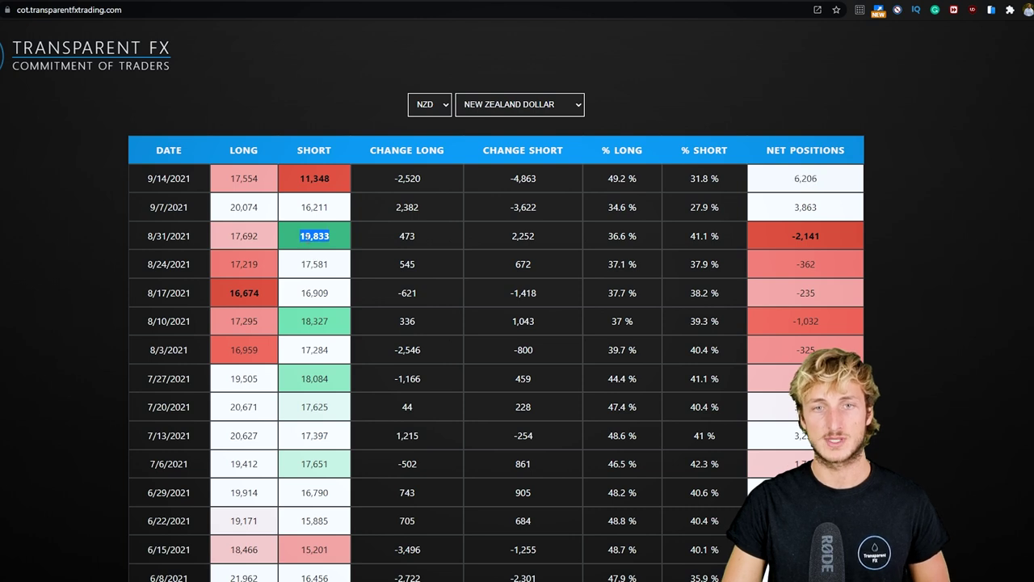
{"action": "left_click_drag", "start_coordinate": [230, 236], "coordinate": [260, 241]}
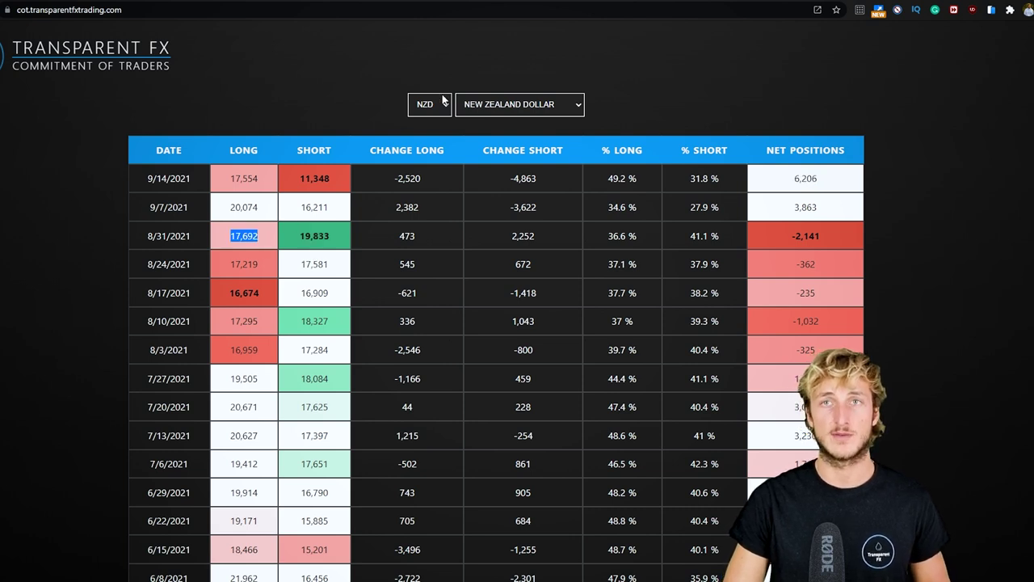
{"action": "left_click_drag", "start_coordinate": [301, 236], "coordinate": [326, 236]}
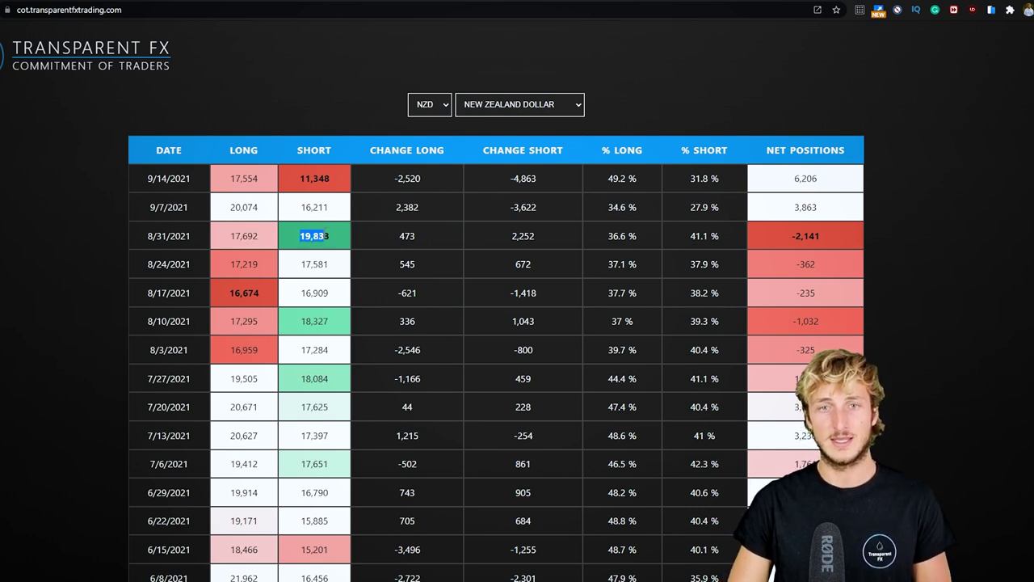
{"action": "left_click_drag", "start_coordinate": [230, 236], "coordinate": [250, 236]}
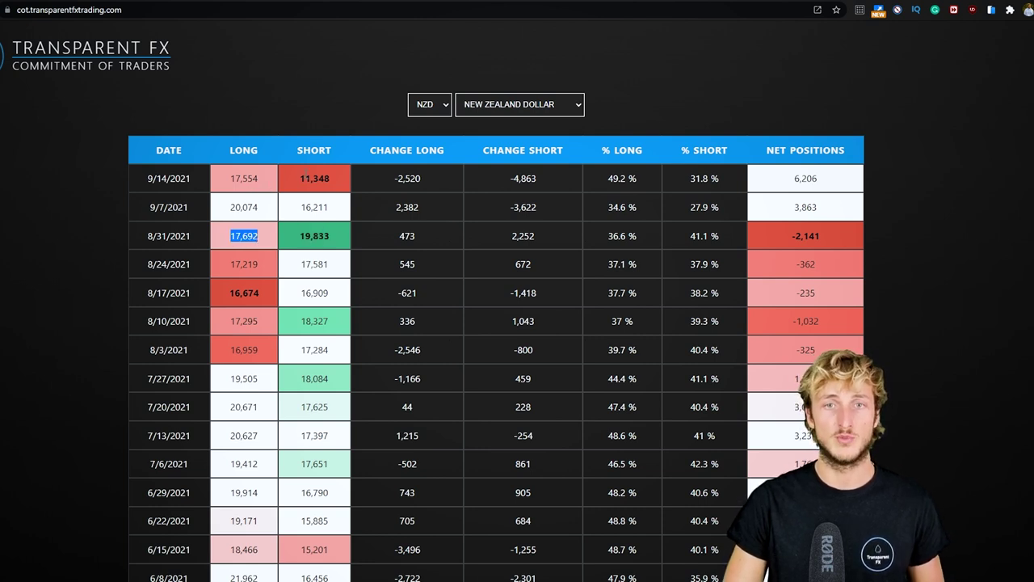
{"action": "left_click_drag", "start_coordinate": [300, 178], "coordinate": [332, 177]}
{"action": "left_click_drag", "start_coordinate": [230, 180], "coordinate": [259, 180]}
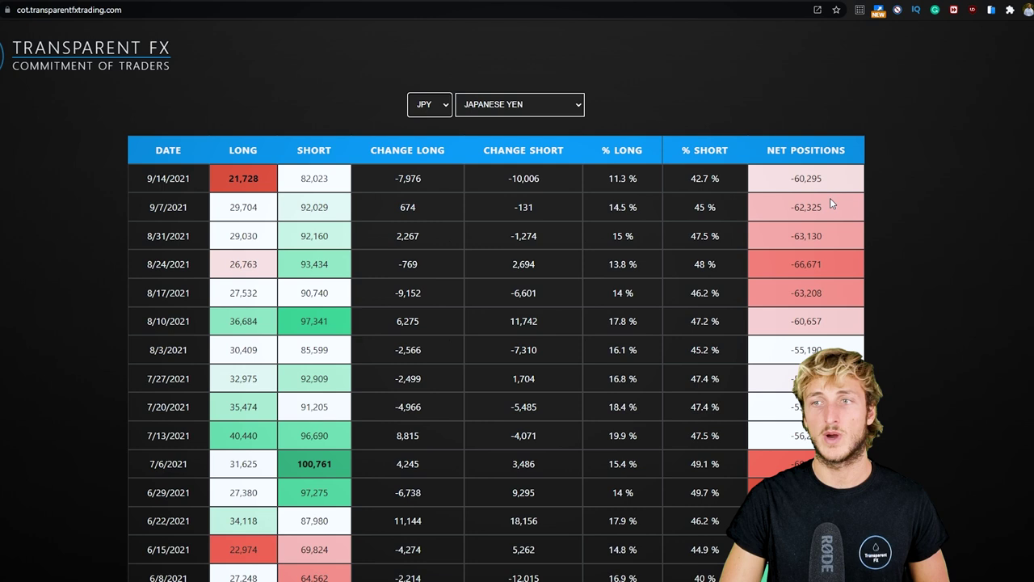
Mark the yen's 9/14/2021 figures: net -60,295, shorts 82,023, longs 21,728.
{"action": "left_click_drag", "start_coordinate": [788, 179], "coordinate": [833, 178]}
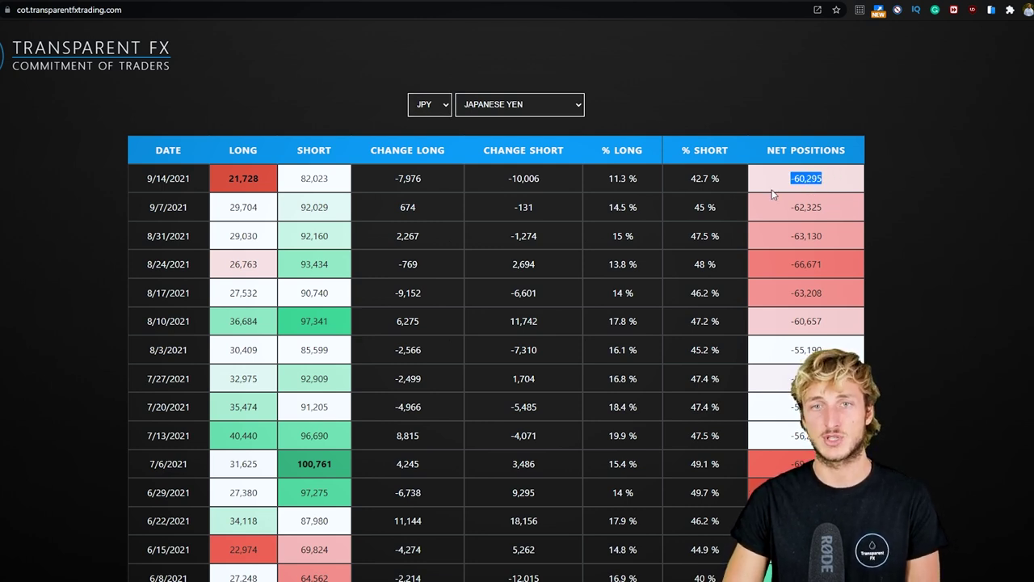
{"action": "left_click_drag", "start_coordinate": [300, 179], "coordinate": [328, 181]}
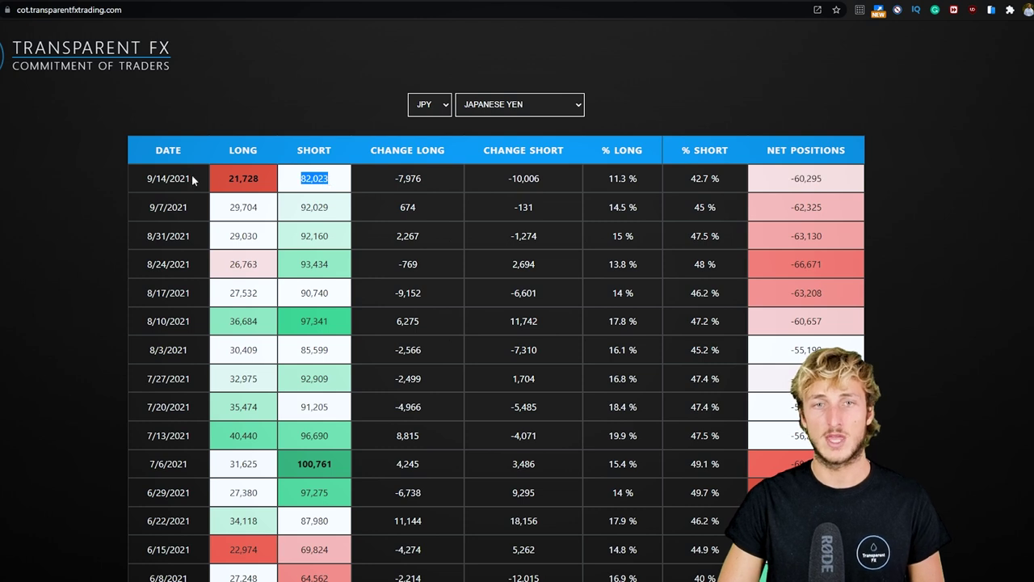
{"action": "left_click_drag", "start_coordinate": [223, 181], "coordinate": [261, 185]}
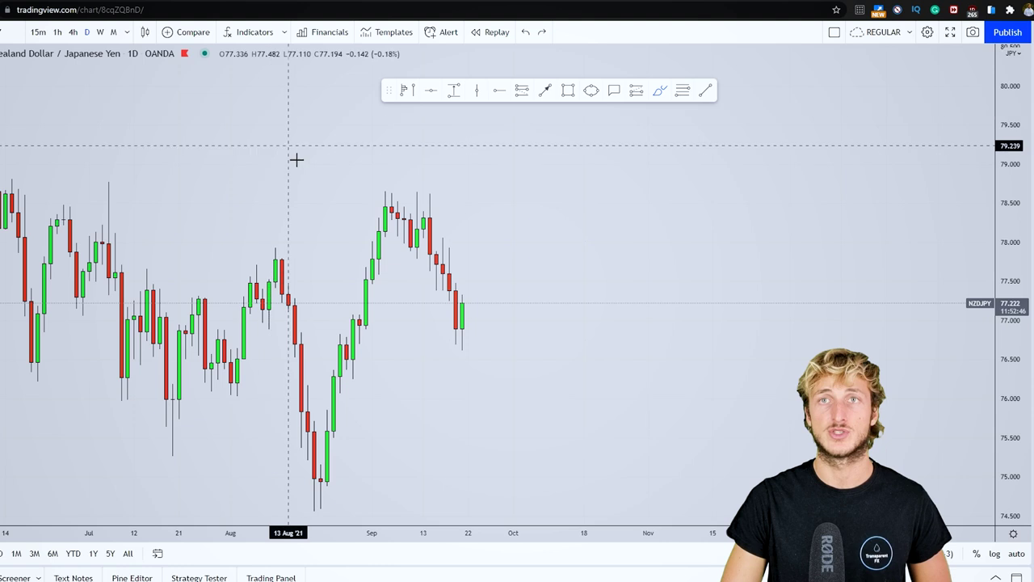
Delete and undo the trial rising and falling sketches from the last candle, then pick the Ellipse tool.
{"action": "mouse_move", "coordinate": [461, 323]}
{"action": "left_mouse_down"}
{"action": "mouse_move", "coordinate": [480, 312]}
{"action": "mouse_move", "coordinate": [496, 248]}
{"action": "left_mouse_up"}
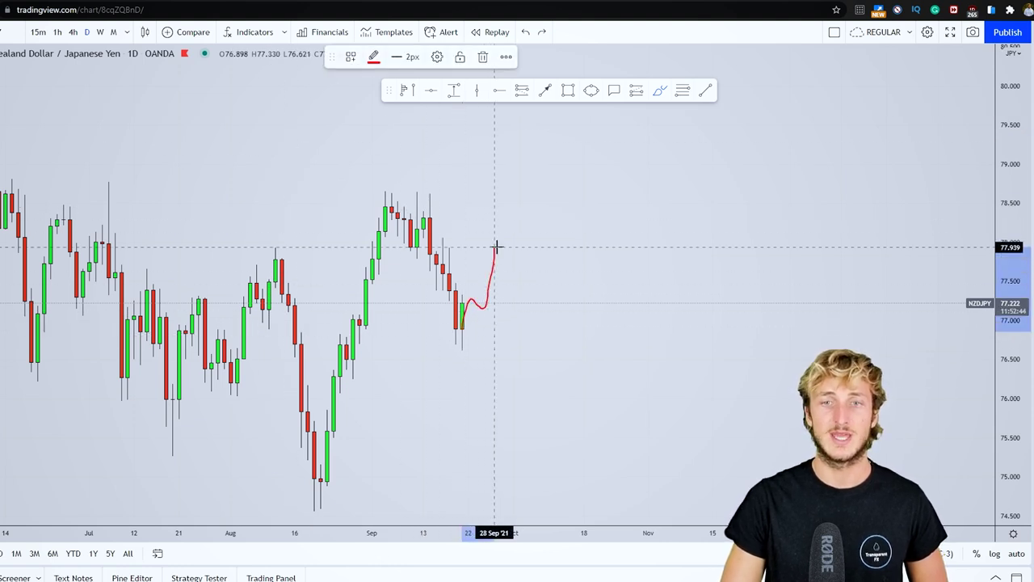
{"action": "left_click", "coordinate": [481, 57]}
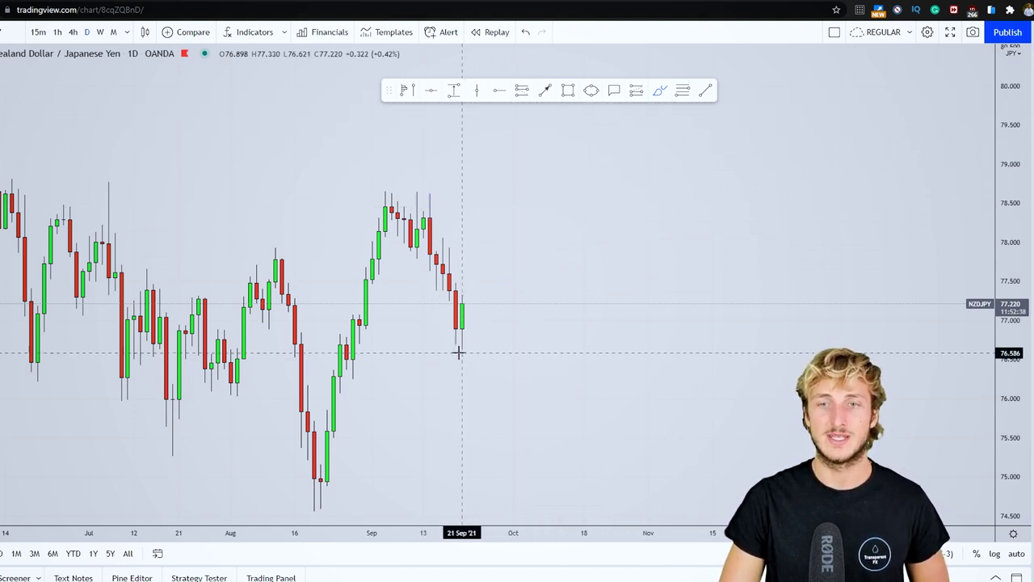
{"action": "left_click_drag", "start_coordinate": [458, 348], "coordinate": [488, 277]}
{"action": "left_click_drag", "start_coordinate": [430, 194], "coordinate": [457, 346]}
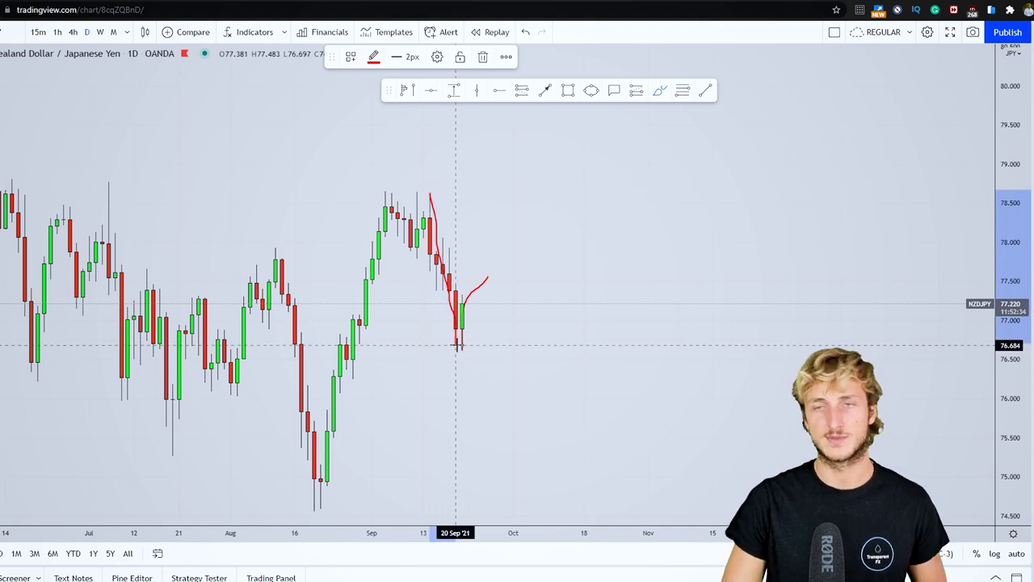
{"action": "left_click", "coordinate": [525, 32]}
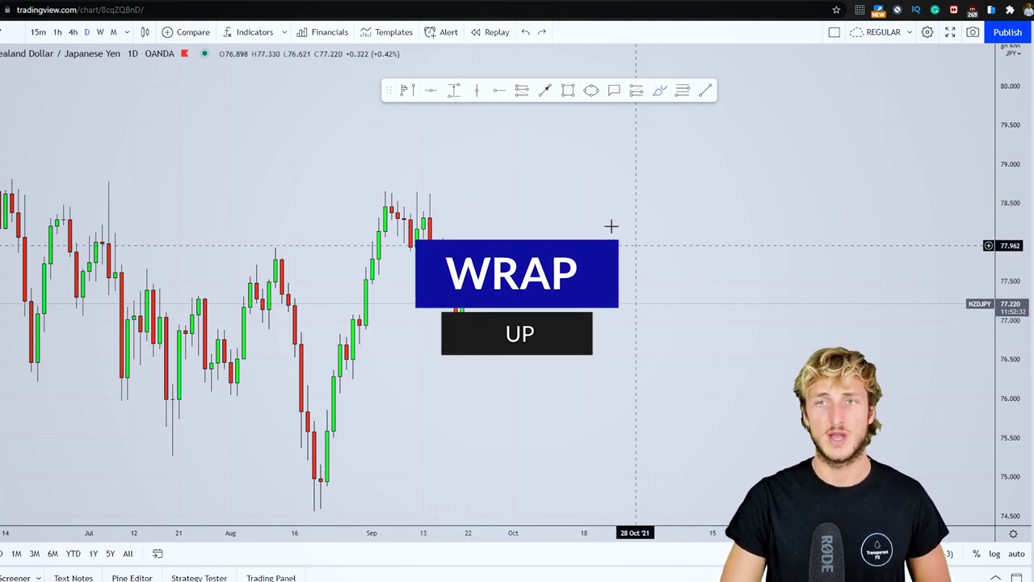
{"action": "left_click", "coordinate": [592, 91]}
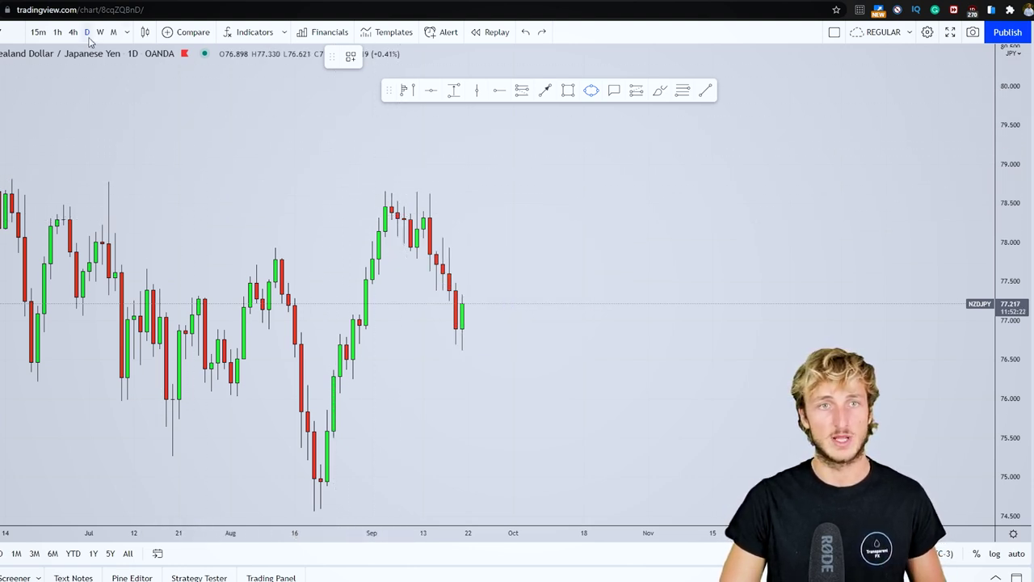
{"action": "left_click", "coordinate": [125, 2]}
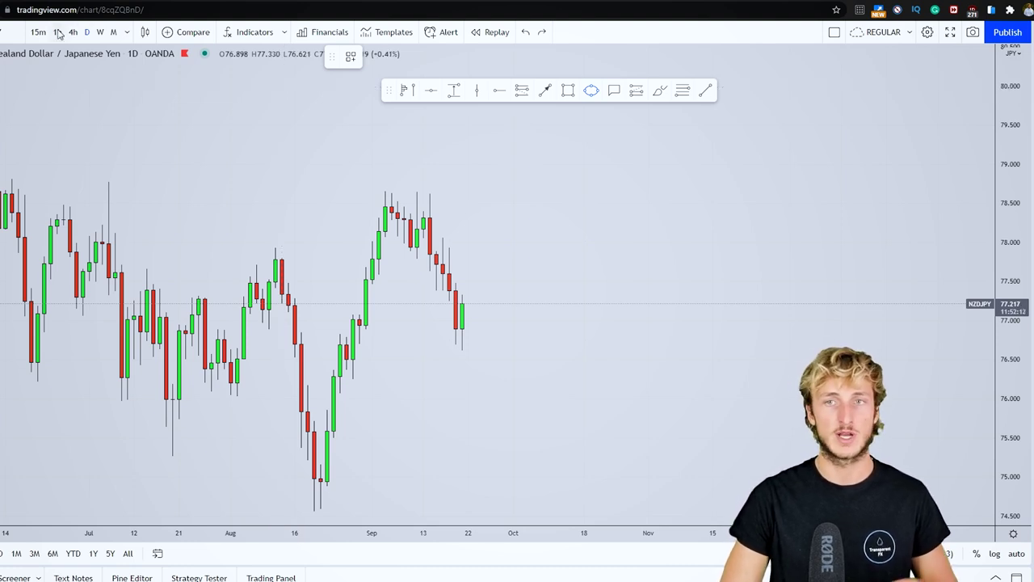
Circle the latest NZDJPY candles with a yellow ellipse and scribble a red squiggle inside it.
{"action": "left_click", "coordinate": [461, 300]}
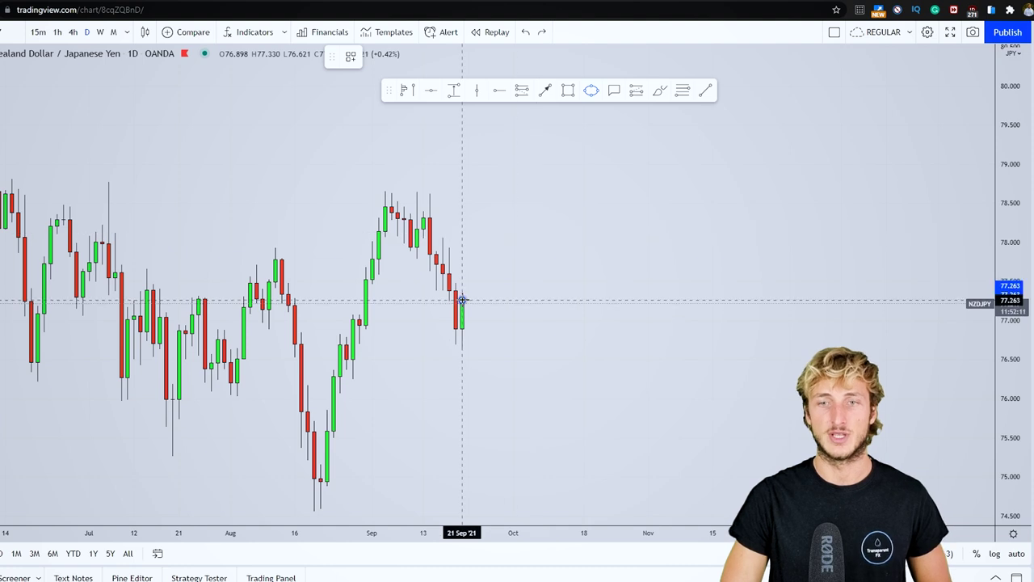
{"action": "left_click", "coordinate": [493, 356]}
{"action": "left_click", "coordinate": [581, 364]}
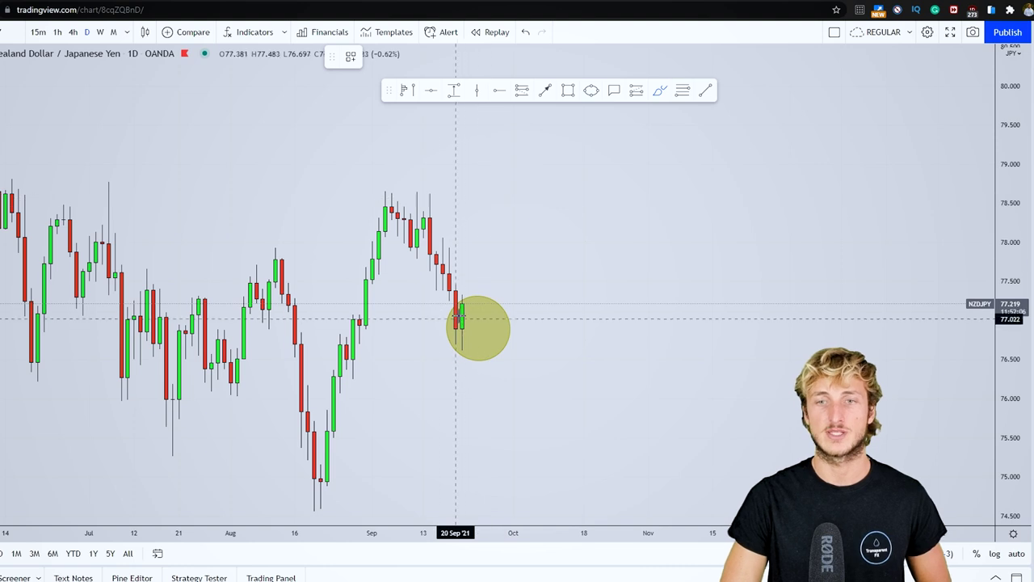
{"action": "mouse_move", "coordinate": [462, 303]}
{"action": "left_mouse_down"}
{"action": "mouse_move", "coordinate": [477, 340]}
{"action": "mouse_move", "coordinate": [490, 330]}
{"action": "mouse_move", "coordinate": [507, 343]}
{"action": "left_mouse_up"}
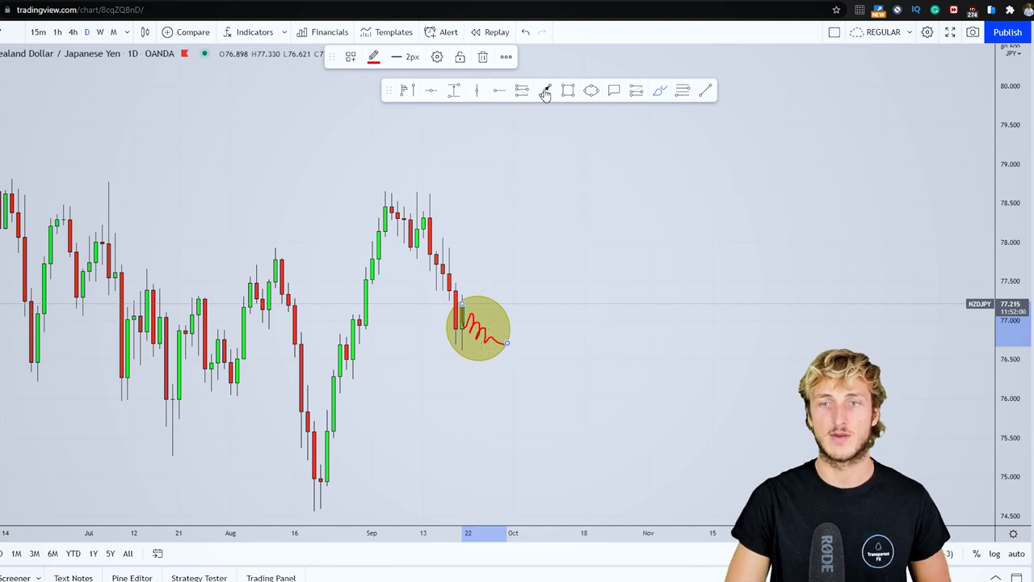
Draw an upward arrow from the squiggle's end to above the circle.
{"action": "left_click", "coordinate": [529, 280]}
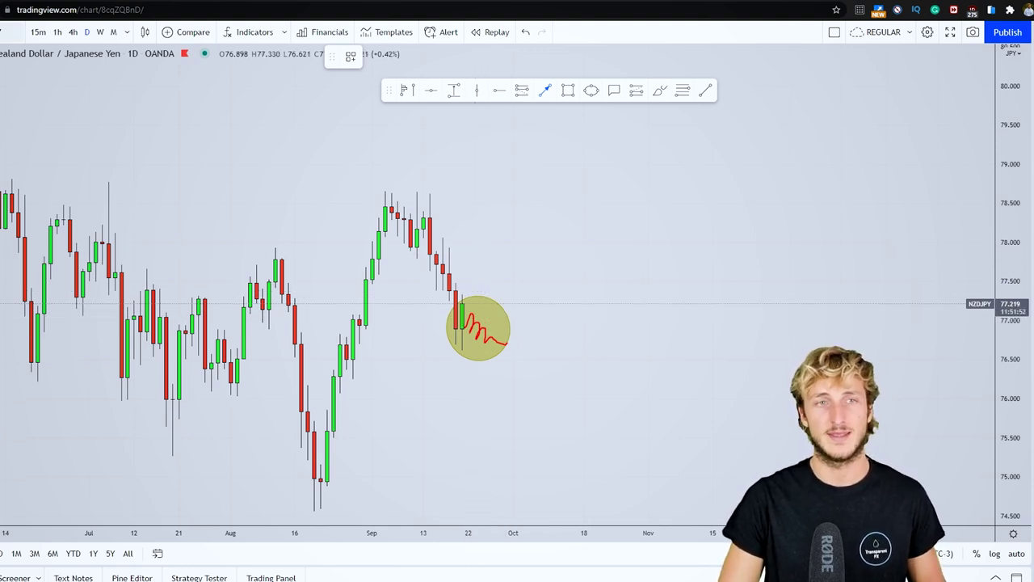
{"action": "left_click", "coordinate": [506, 334]}
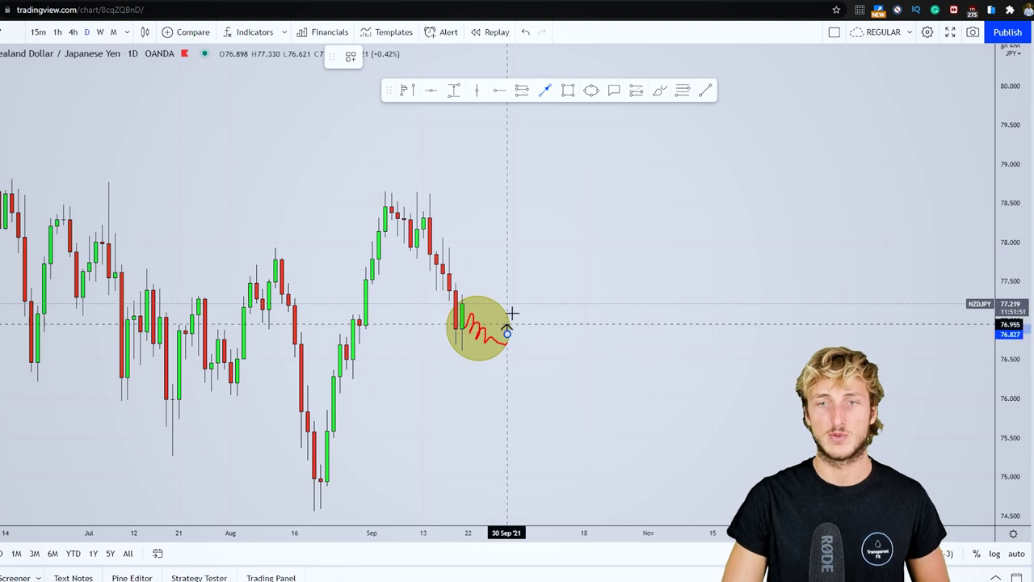
{"action": "left_click", "coordinate": [520, 264]}
{"action": "left_click", "coordinate": [601, 242]}
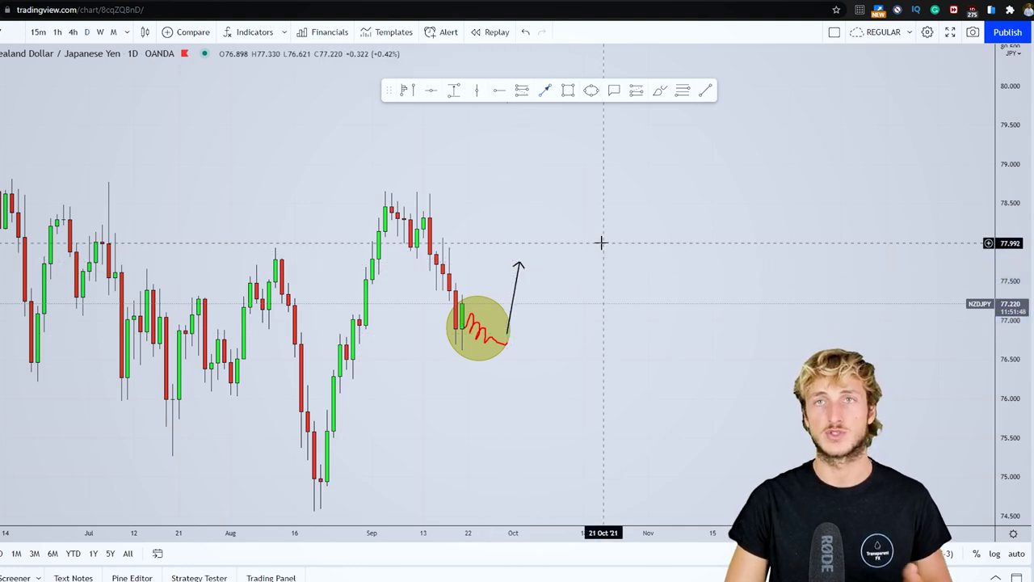